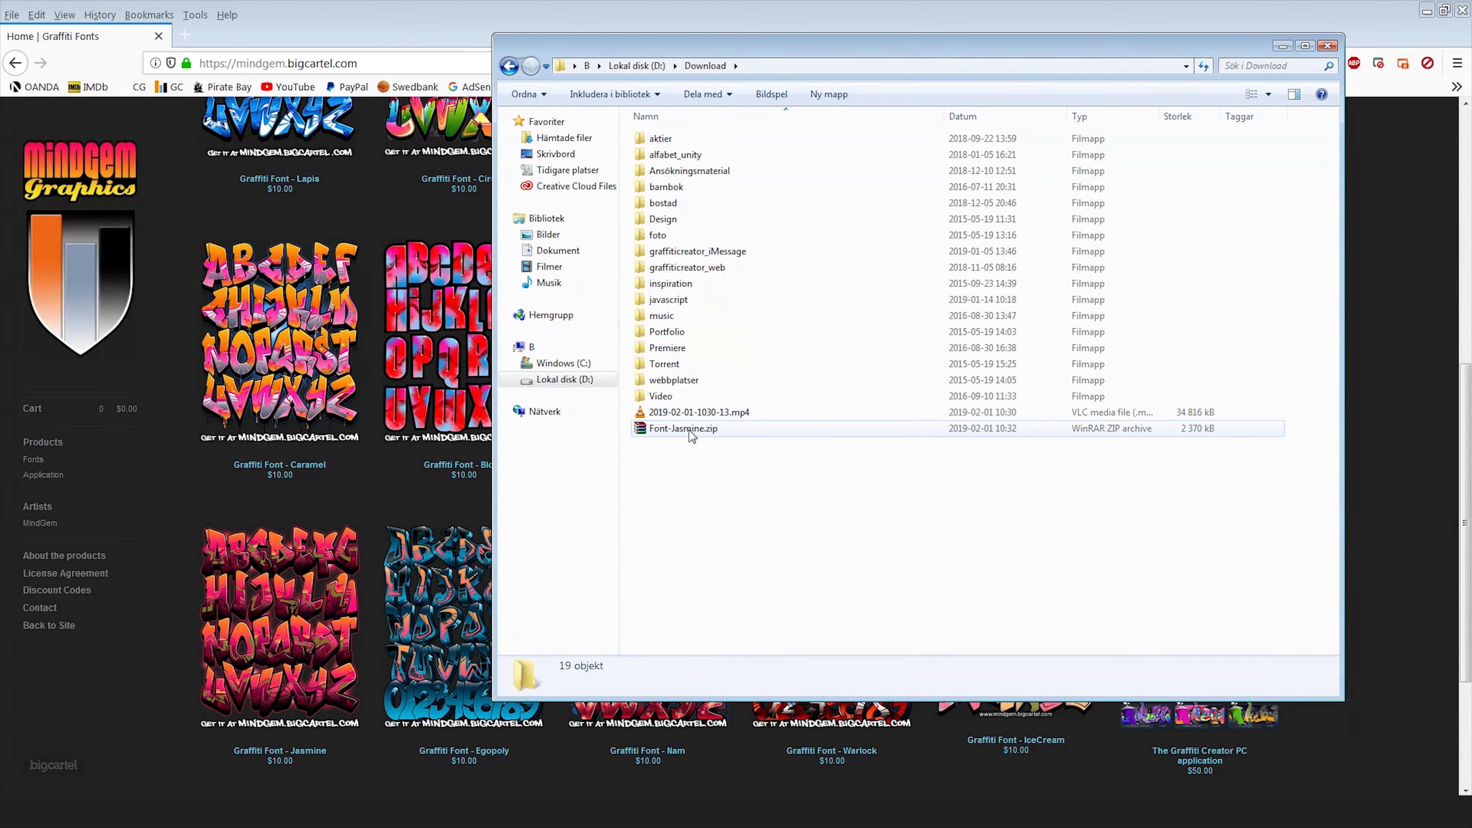
# Extract the Font-Jasmine.zip archive into the Download folder.
pyautogui.click(690, 430)
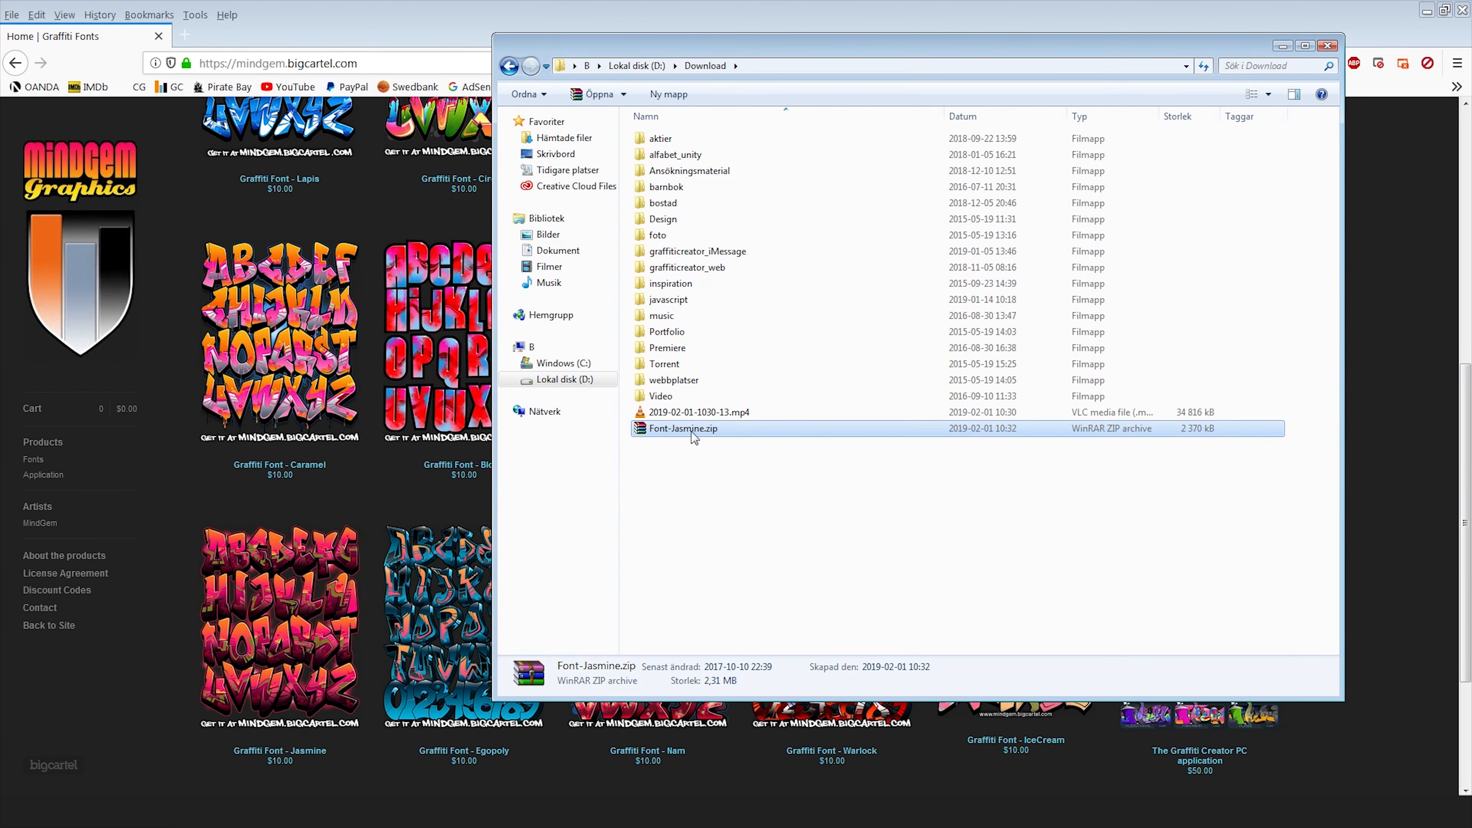
pyautogui.rightClick(692, 431)
pyautogui.click(740, 493)
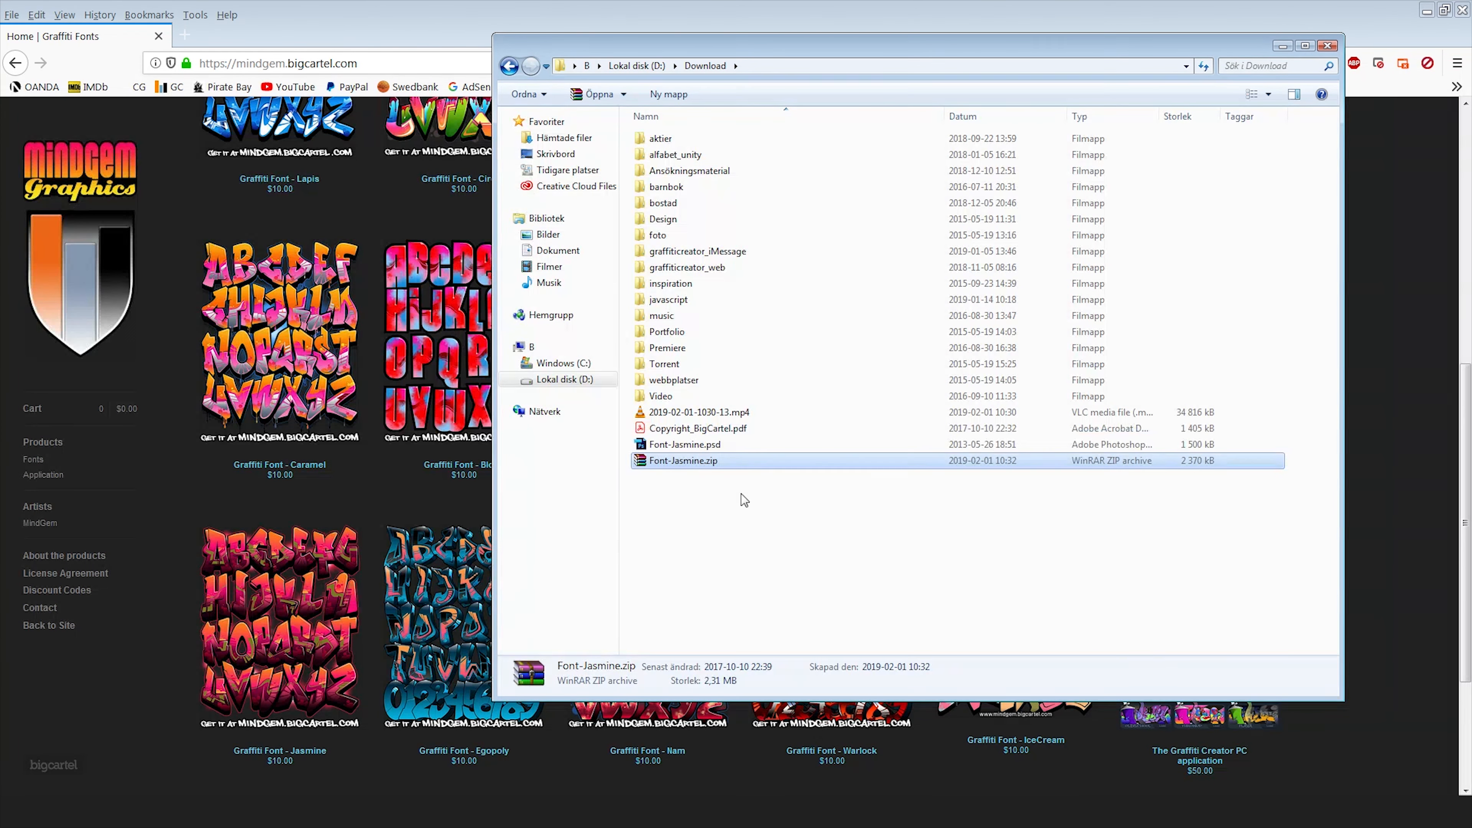
# Open Font-Jasmine.psd from the extracted files.
pyautogui.click(692, 512)
pyautogui.click(685, 432)
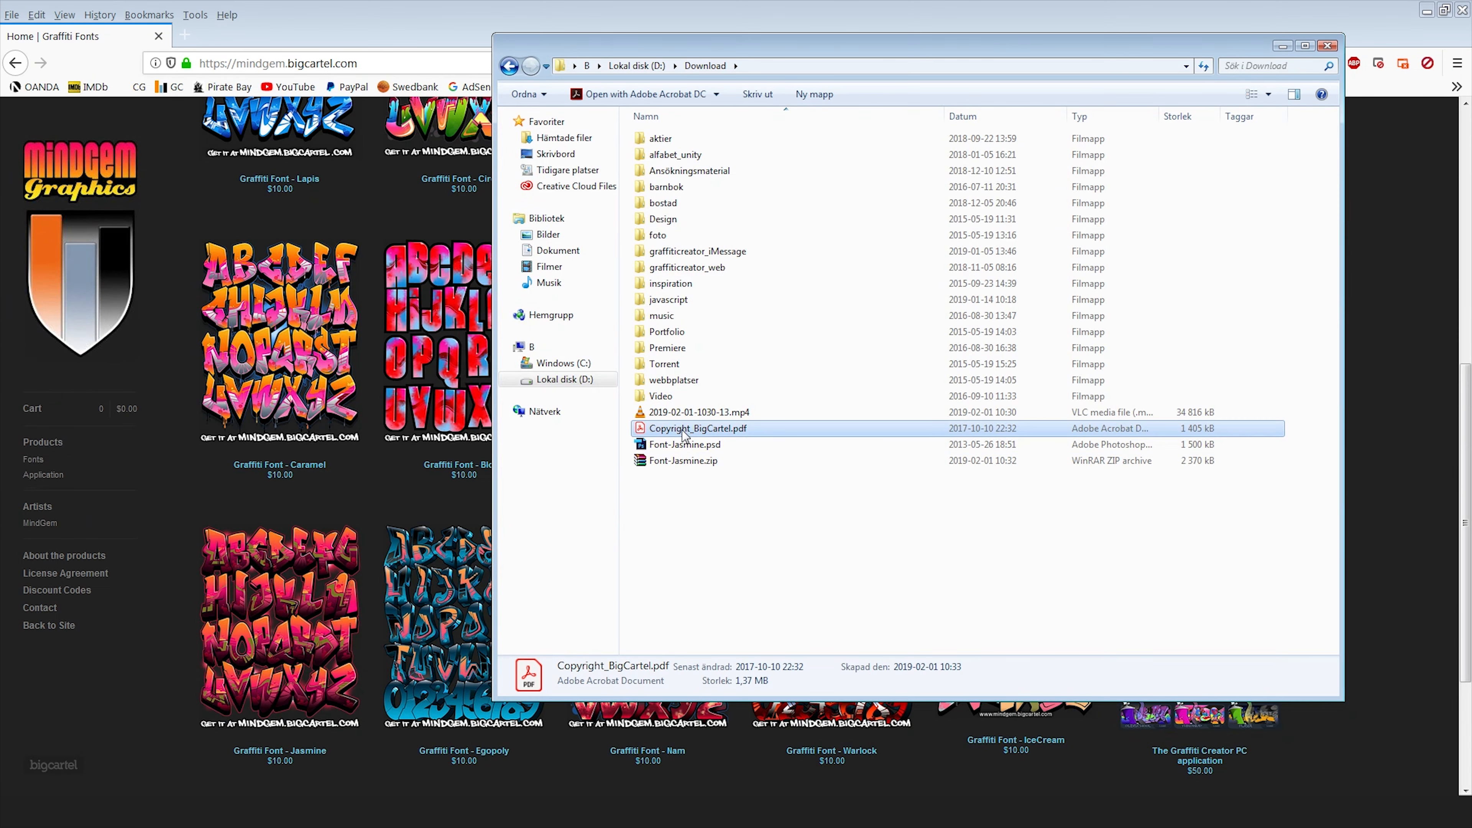
pyautogui.click(693, 444)
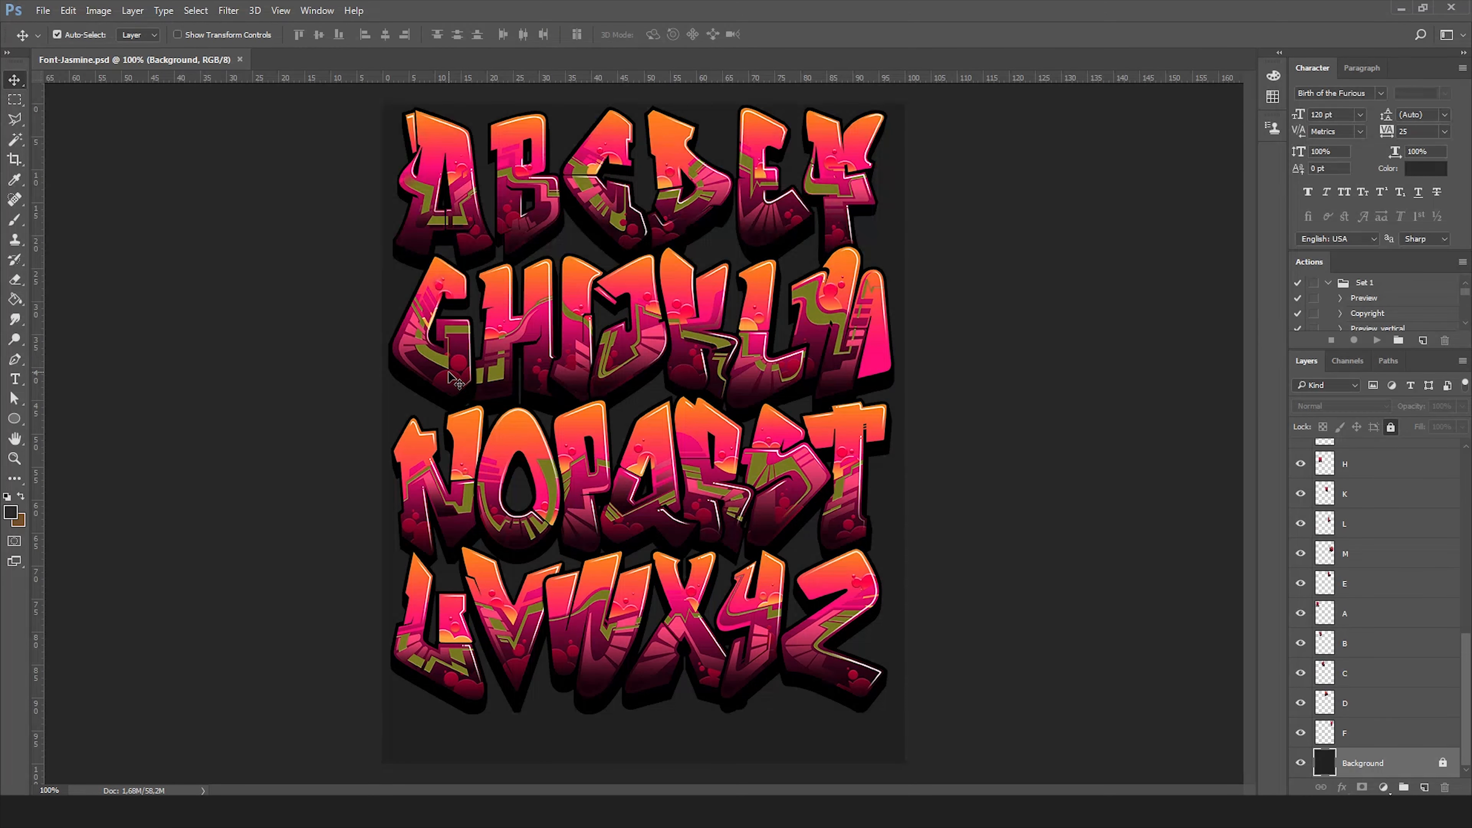
# Browse the letter layers and select individual letters on the canvas with Auto-Select.
pyautogui.moveTo(1467, 666); pyautogui.dragTo(1464, 472)
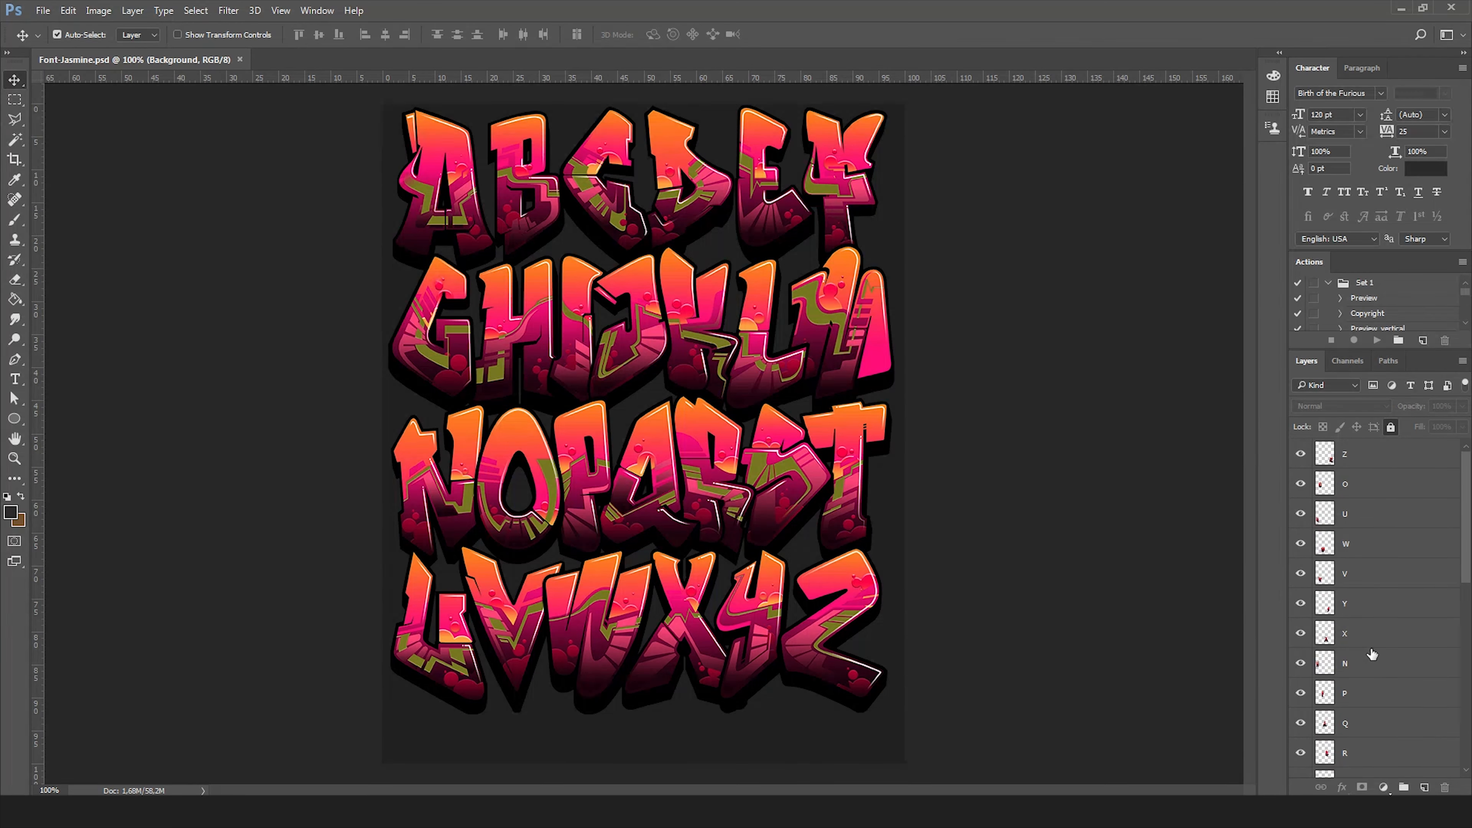
pyautogui.moveTo(1468, 519); pyautogui.dragTo(1454, 705)
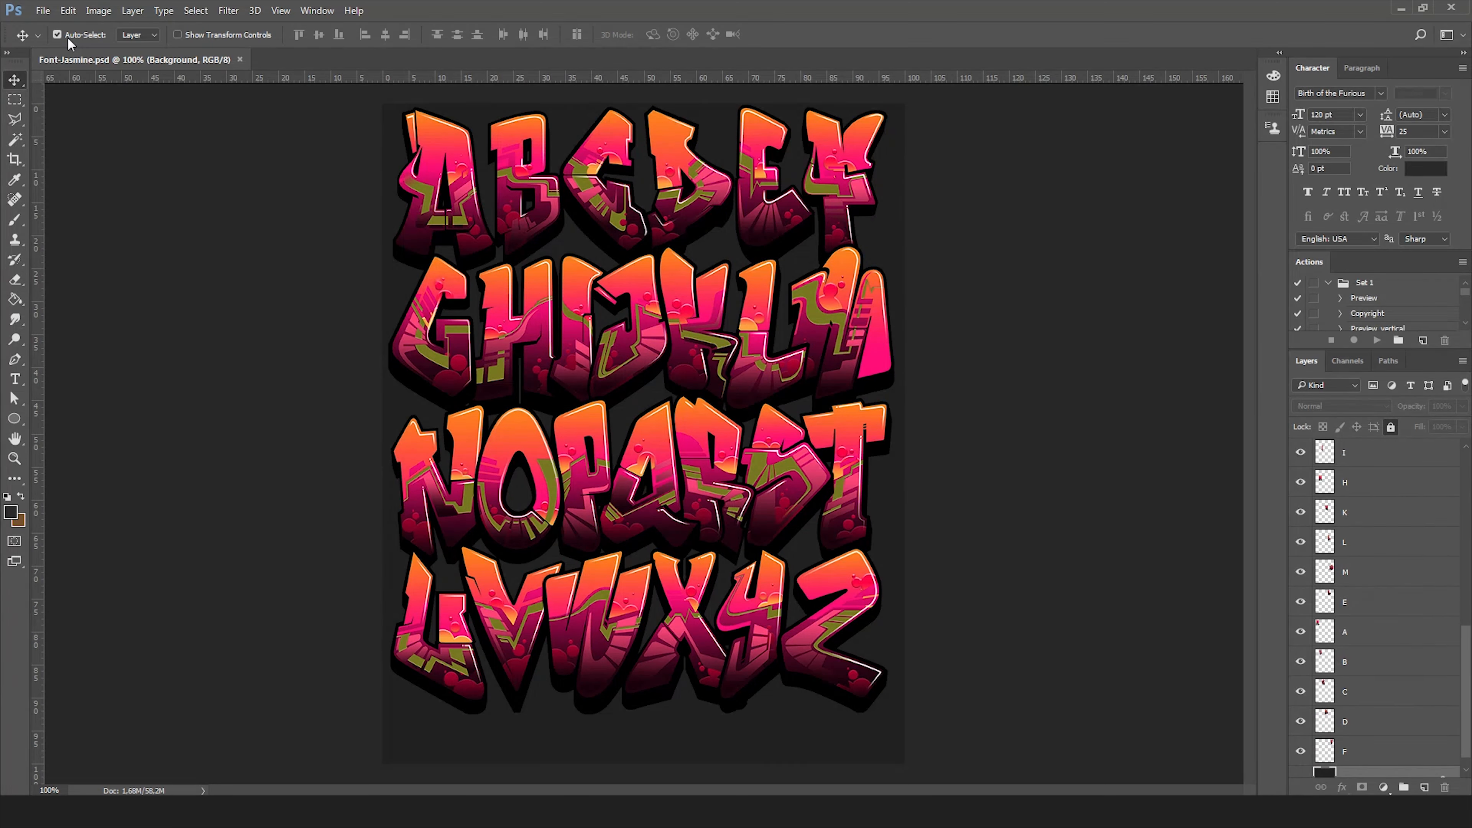
pyautogui.click(135, 36)
pyautogui.click(135, 40)
pyautogui.click(849, 343)
pyautogui.click(637, 324)
pyautogui.moveTo(633, 350); pyautogui.dragTo(636, 337)
pyautogui.moveTo(548, 216); pyautogui.dragTo(548, 227)
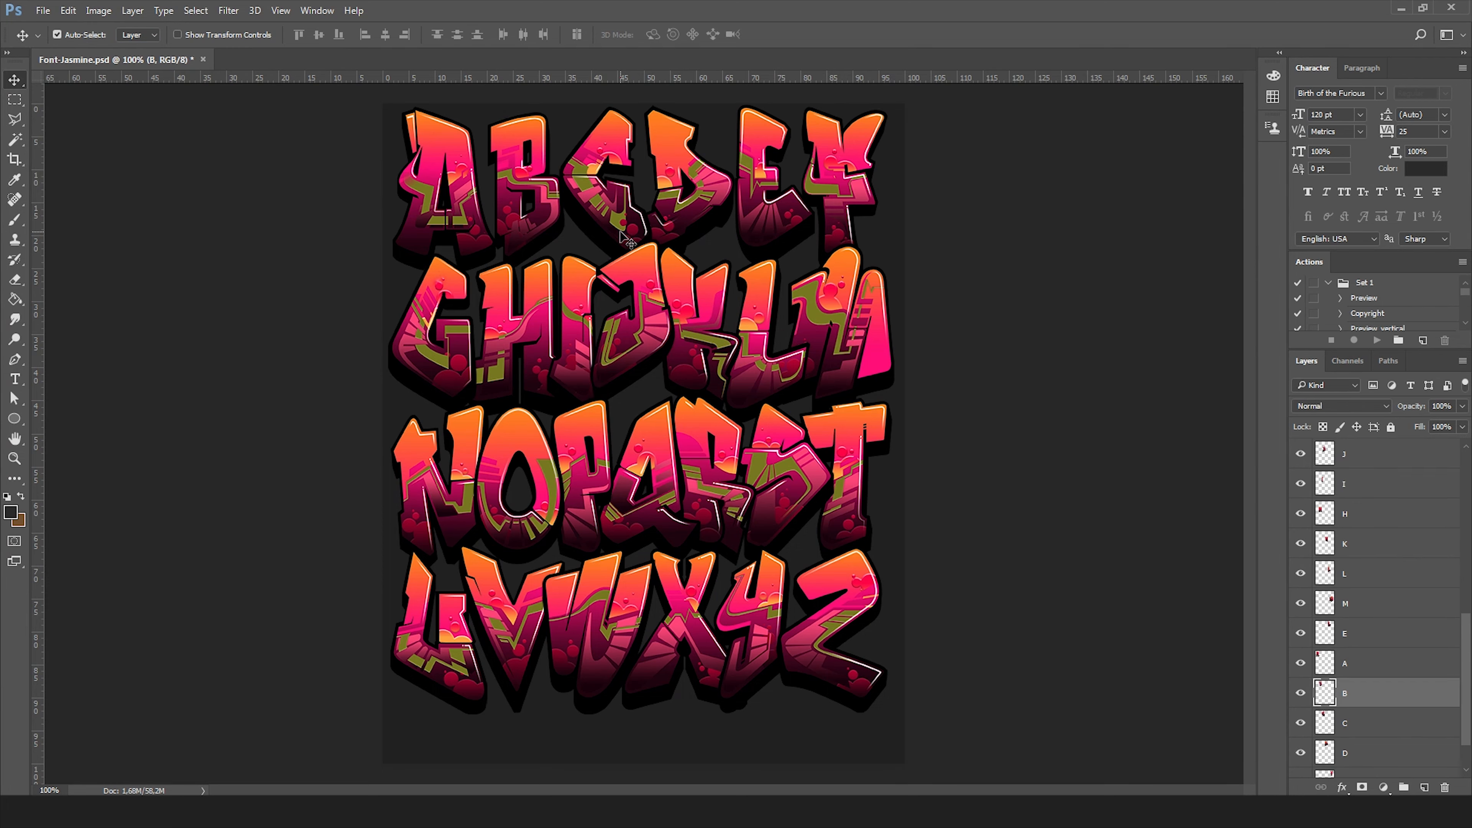
pyautogui.click(1302, 693)
pyautogui.click(1302, 694)
# Try shifting the B letter's hue to -120 with Hue/Saturation, then cancel the adjustment.
pyautogui.click(99, 11)
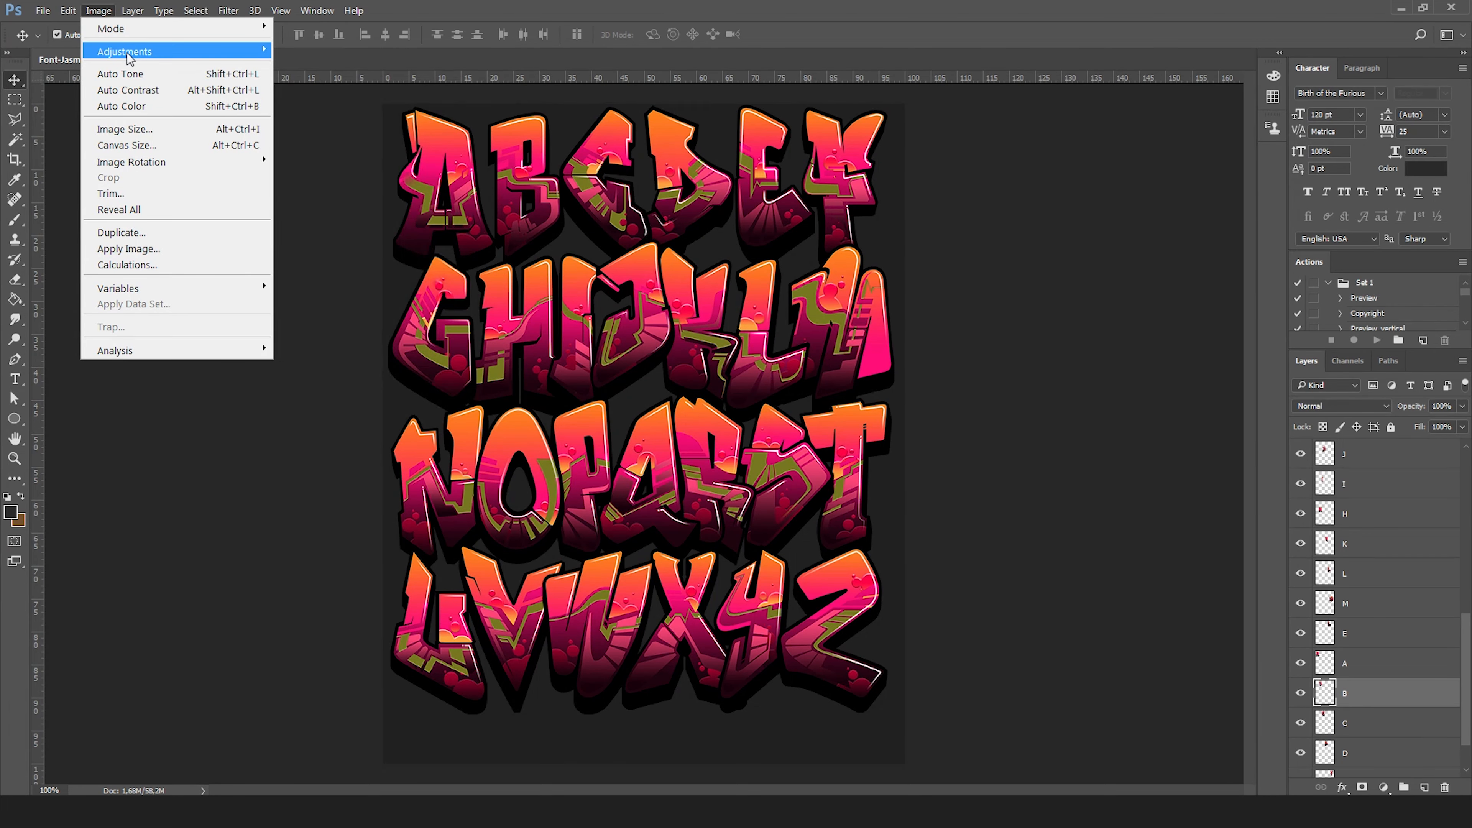
pyautogui.moveTo(132, 53)
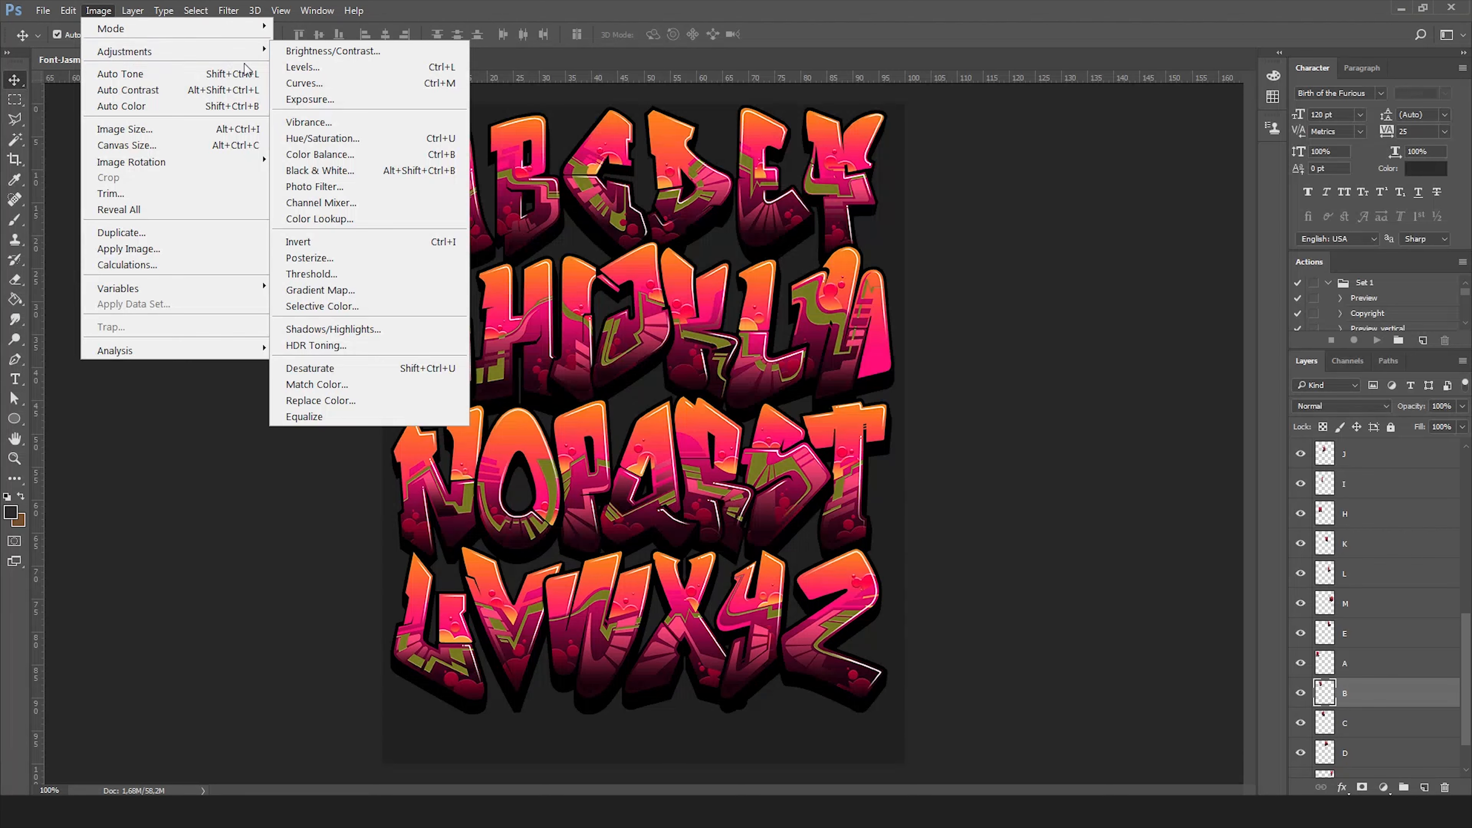
pyautogui.click(325, 140)
pyautogui.moveTo(962, 265); pyautogui.dragTo(905, 268)
pyautogui.click(875, 223)
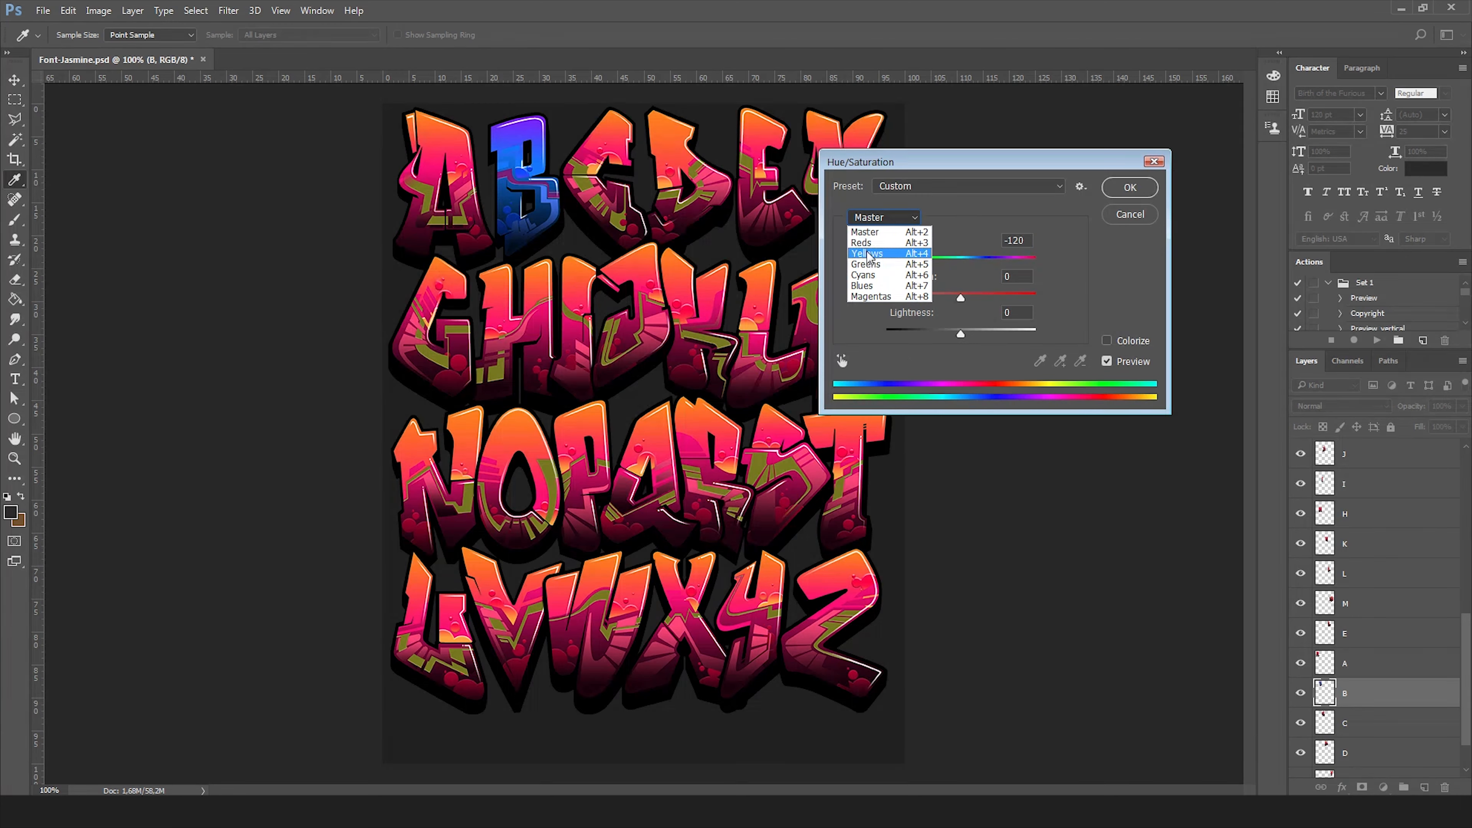
pyautogui.click(869, 243)
pyautogui.moveTo(961, 264); pyautogui.dragTo(1015, 261)
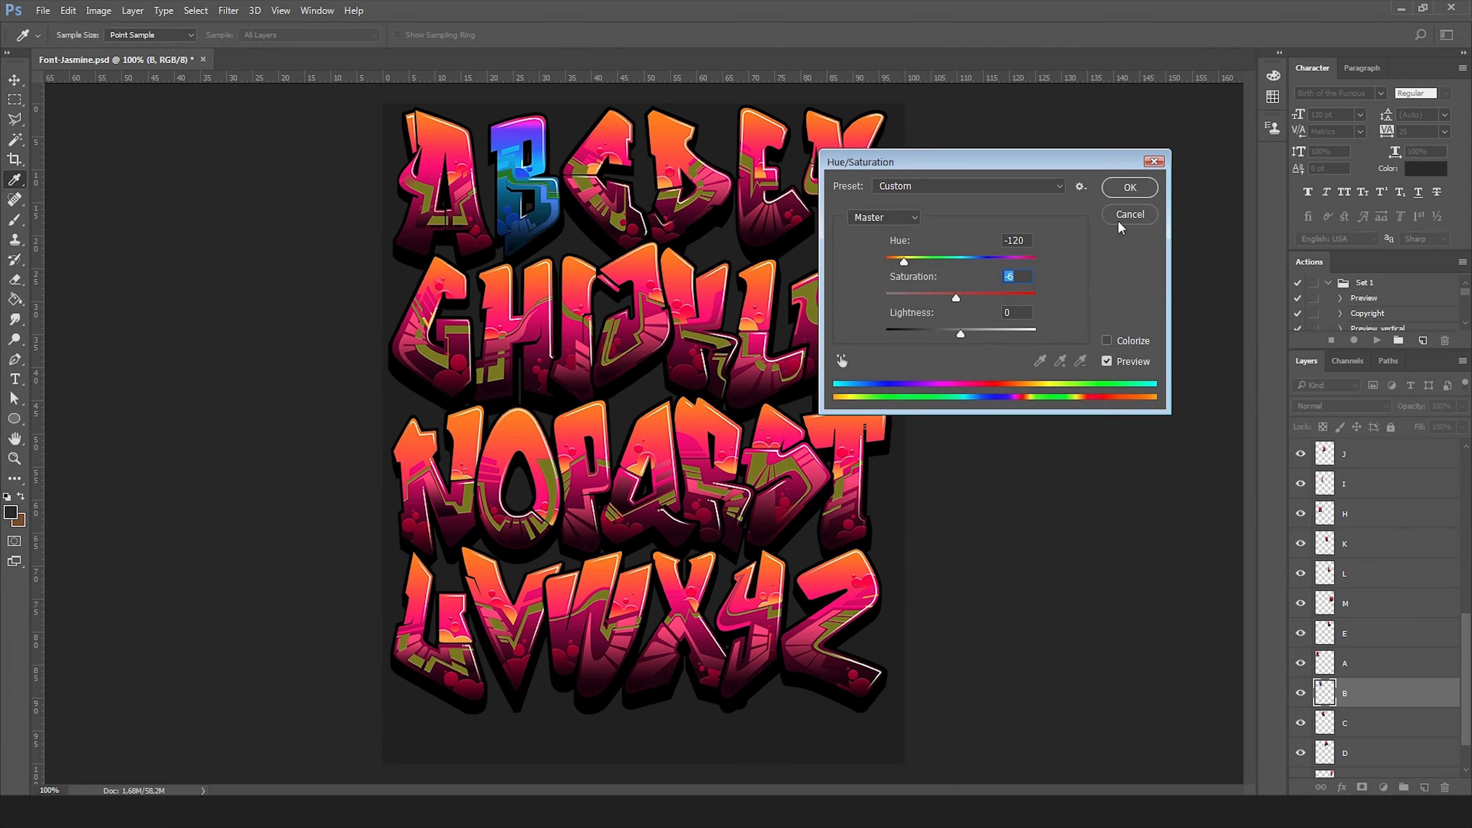
pyautogui.click(1121, 221)
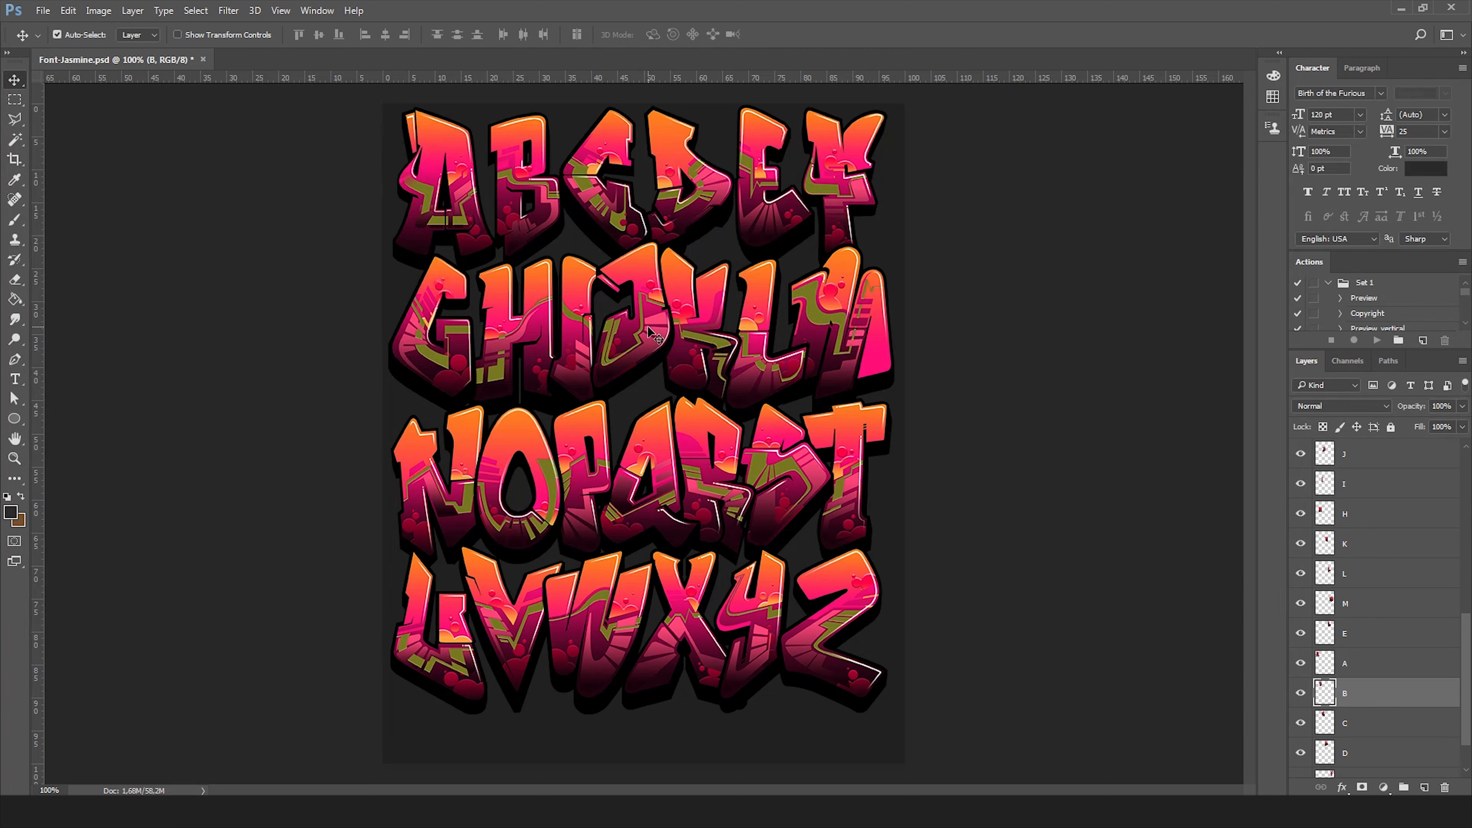
# Create a new 1000 x 500 pixel document at 72 pixels per inch.
pyautogui.click(42, 11)
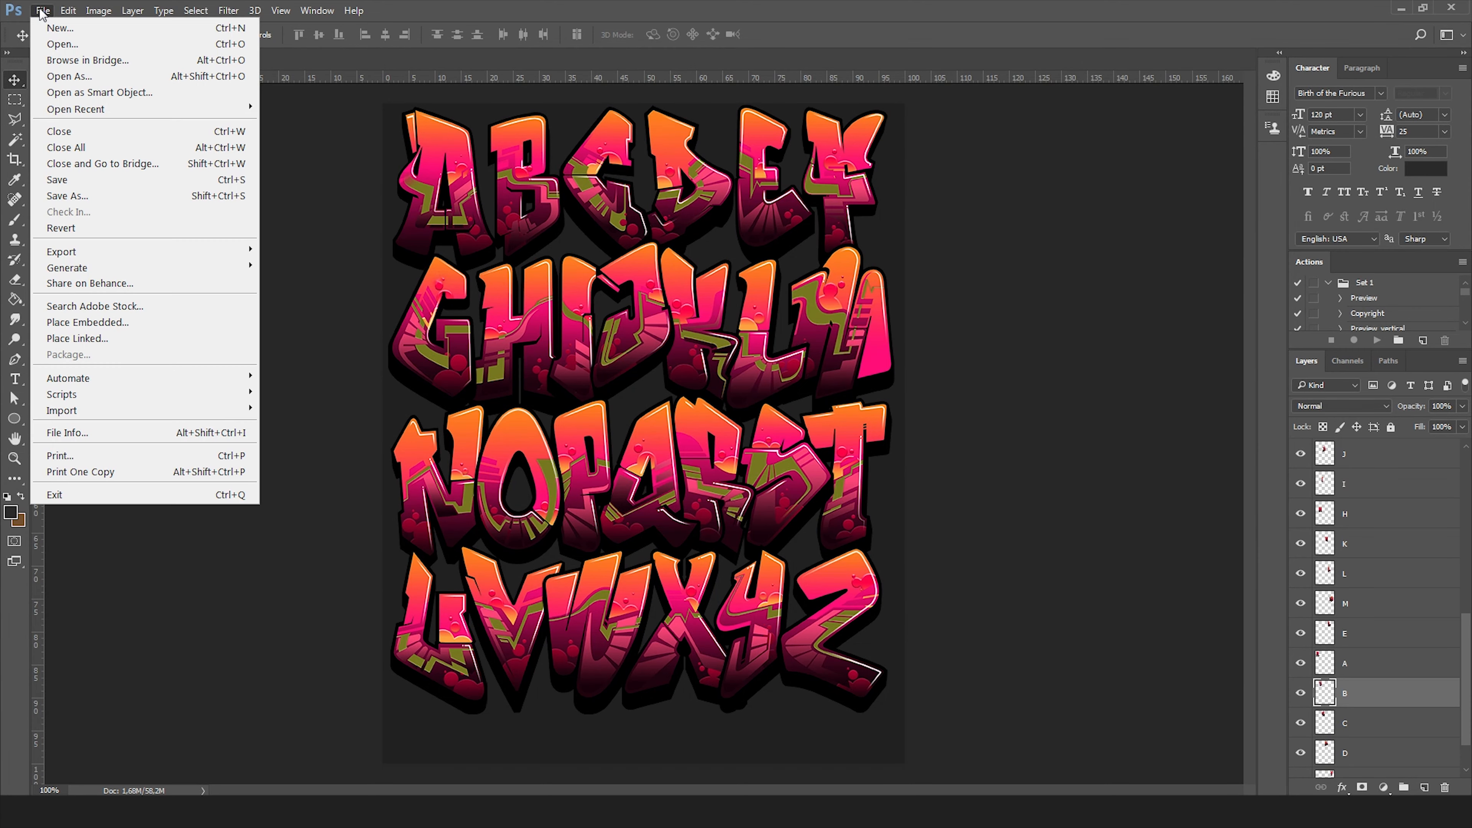
pyautogui.click(60, 28)
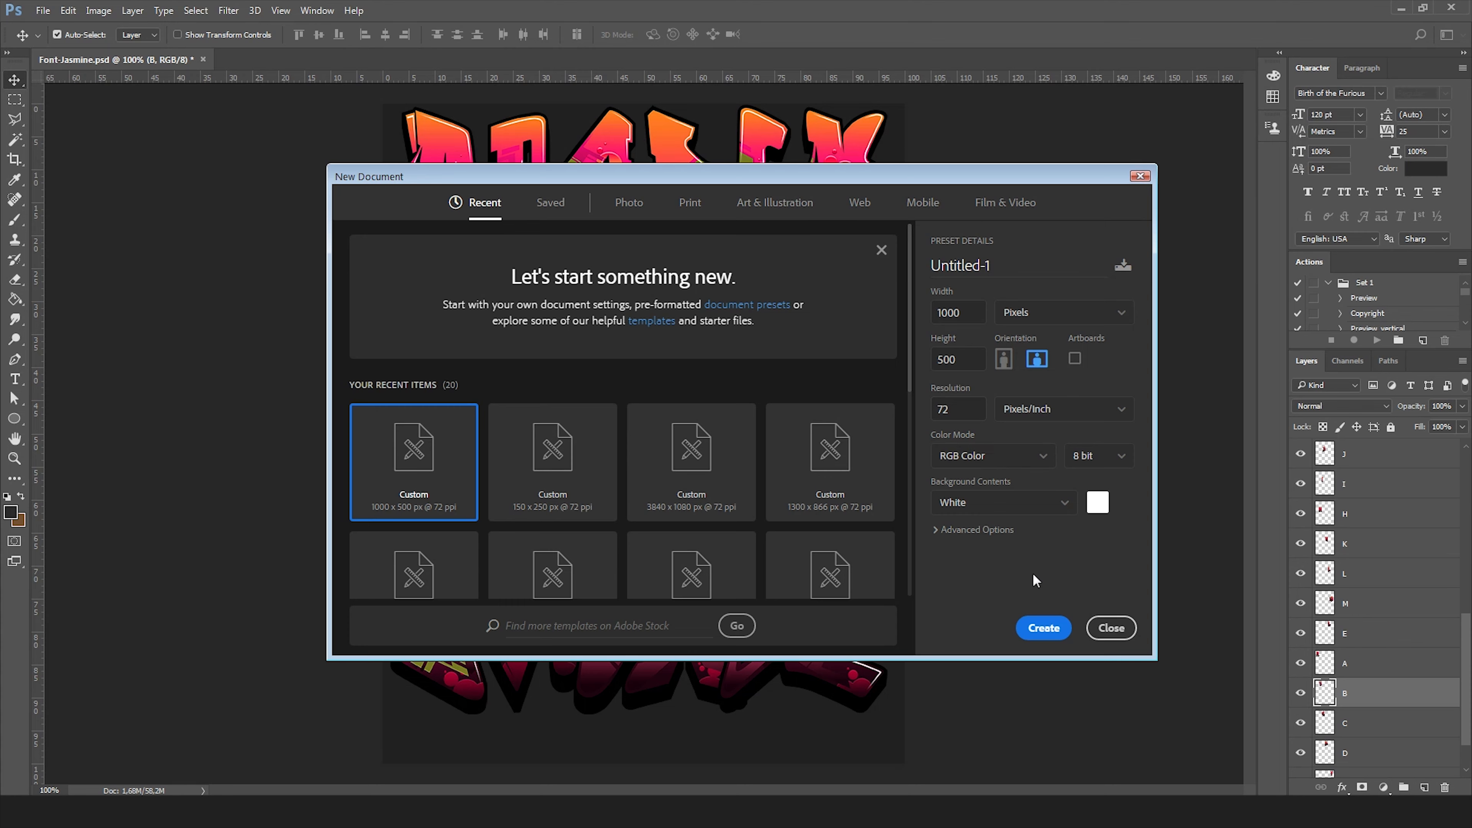
pyautogui.click(1043, 628)
# Fill the new document's background with dark grey #373434 using the Paint Bucket.
pyautogui.click(13, 300)
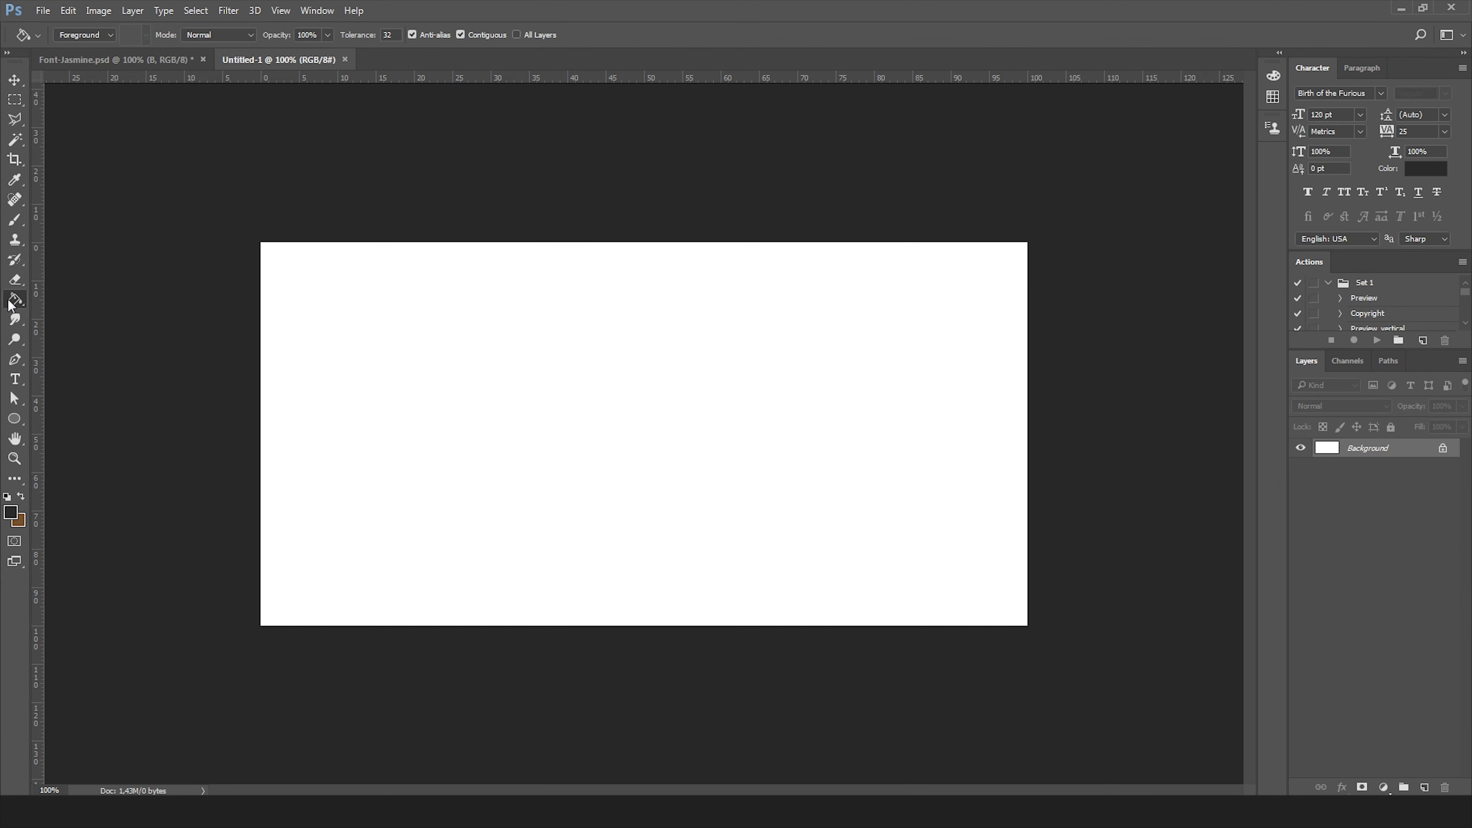
pyautogui.click(10, 511)
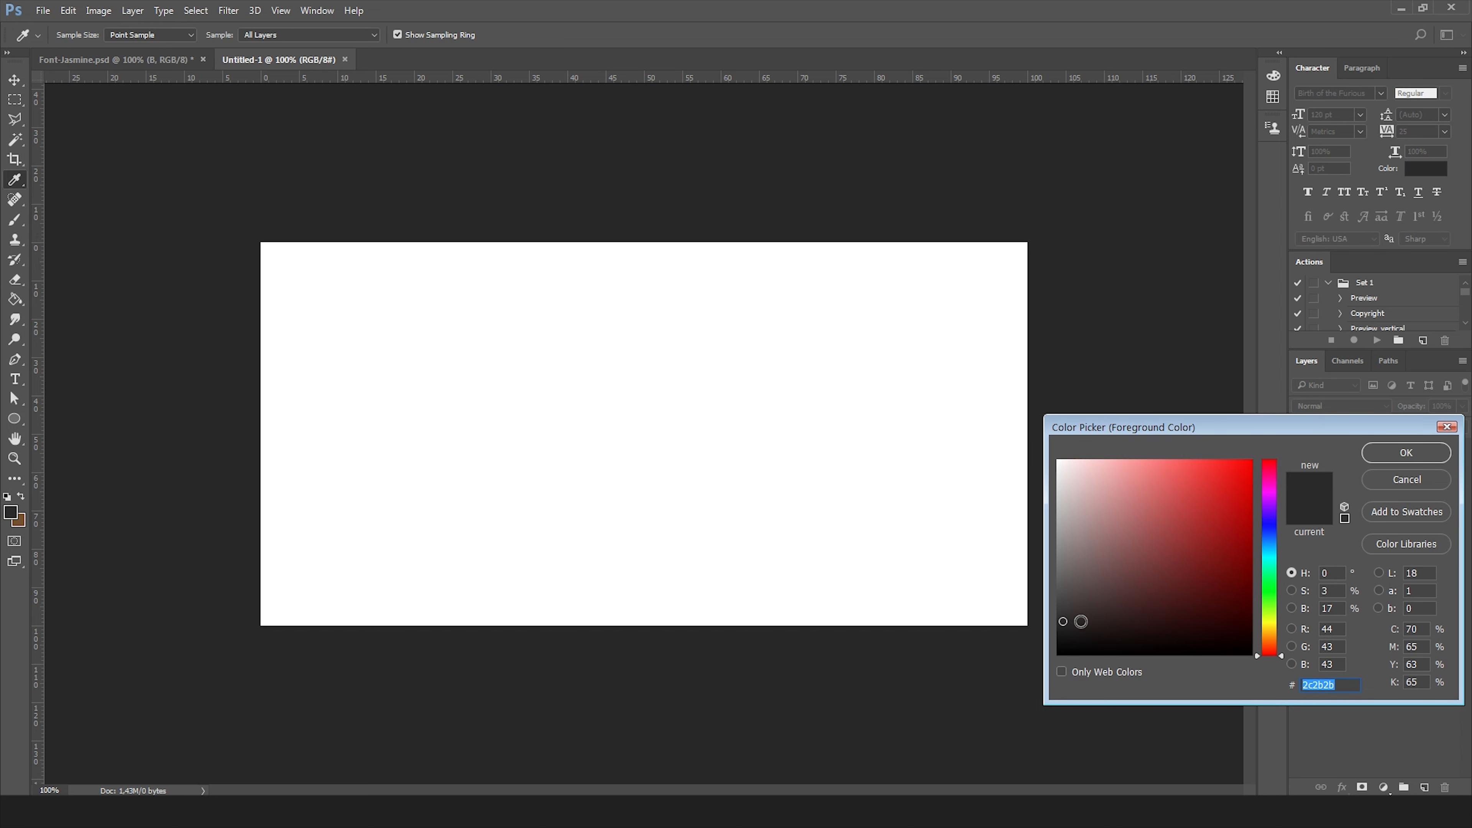
pyautogui.moveTo(1071, 620); pyautogui.dragTo(1068, 612)
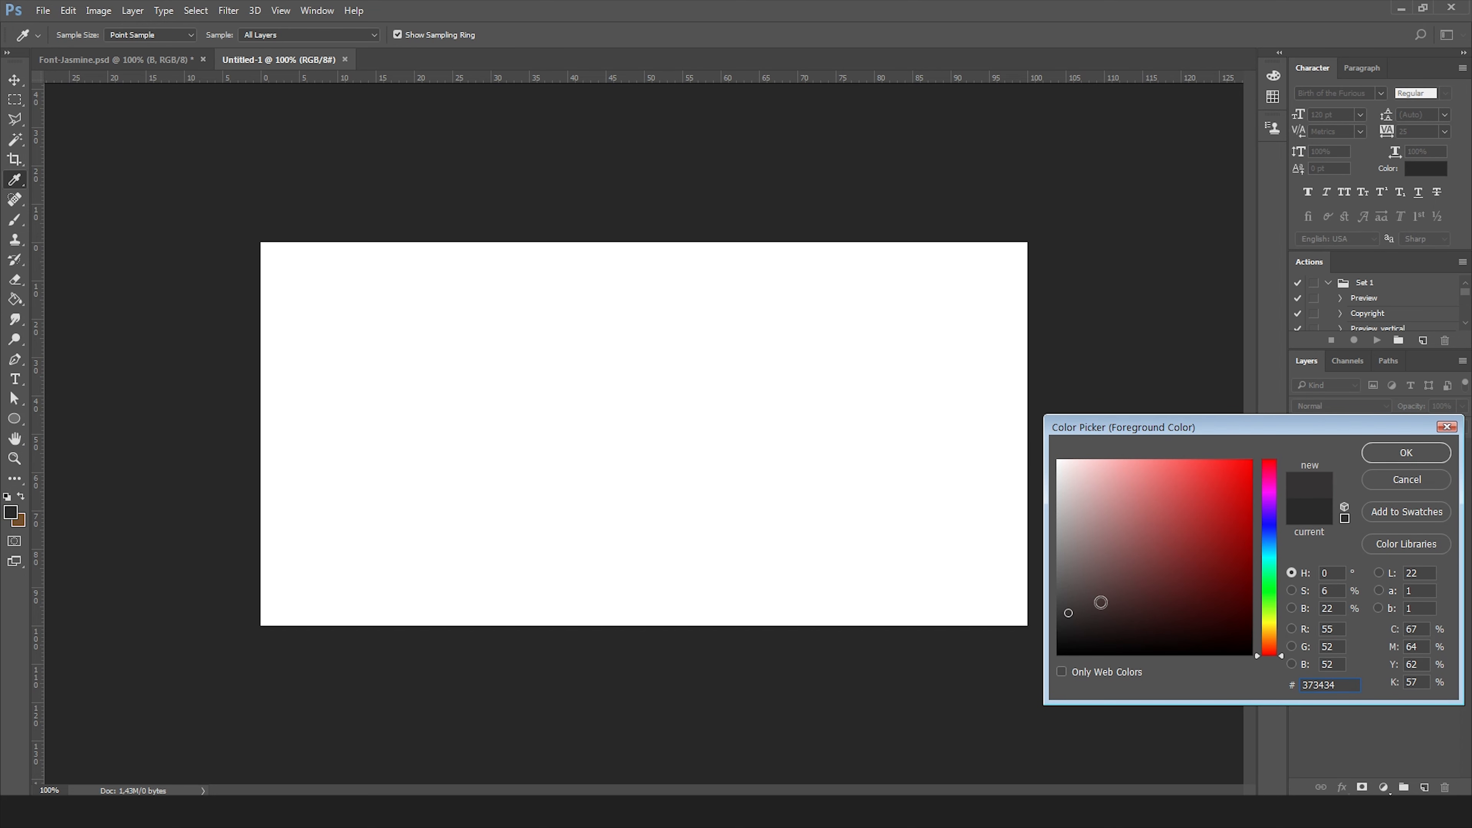
pyautogui.click(1386, 459)
pyautogui.click(654, 444)
# Select the J, A, S, M, I, N and E letters in the font sheet and drag them into the new document.
pyautogui.click(11, 82)
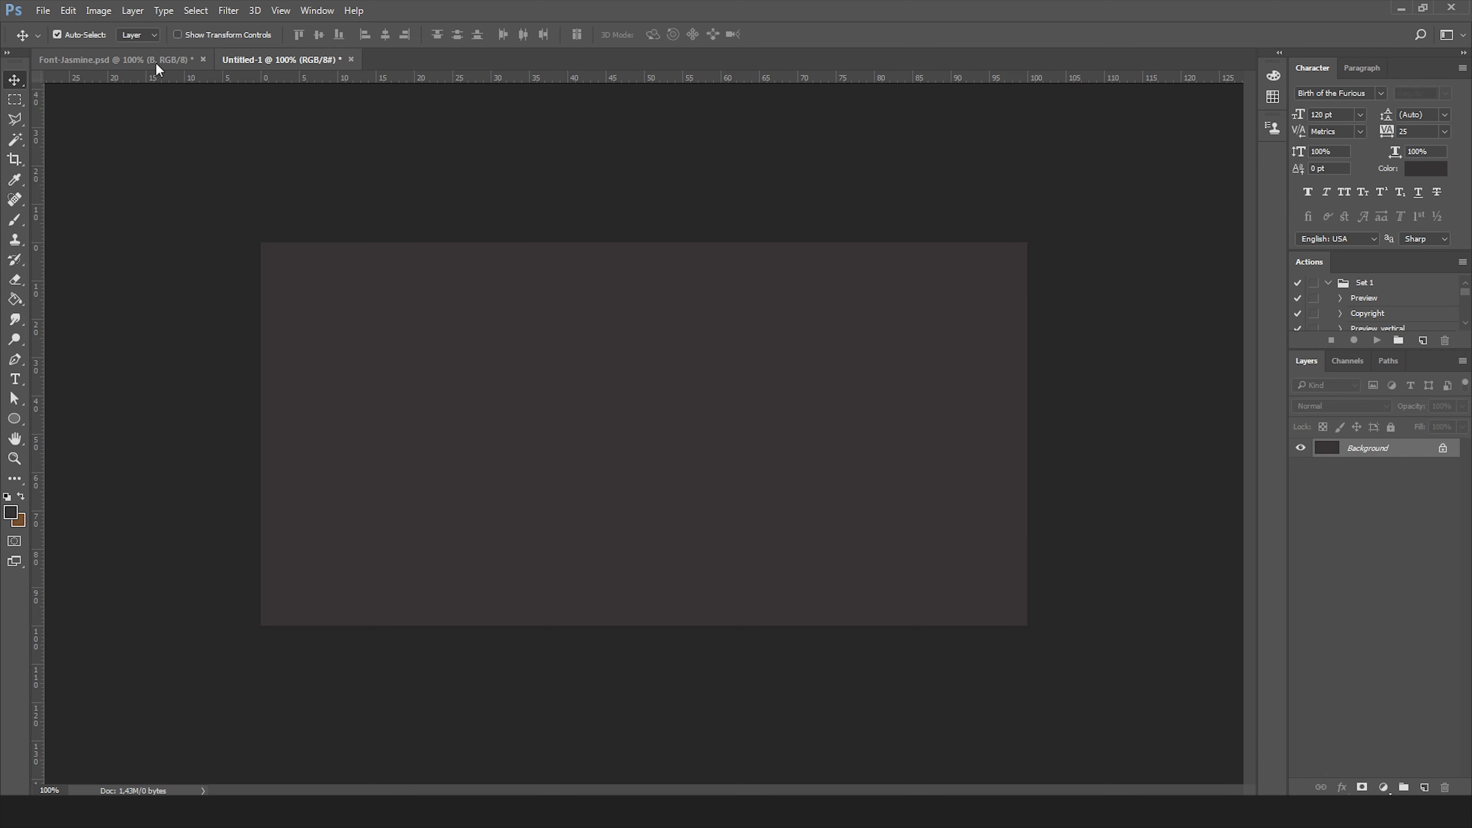
pyautogui.click(138, 62)
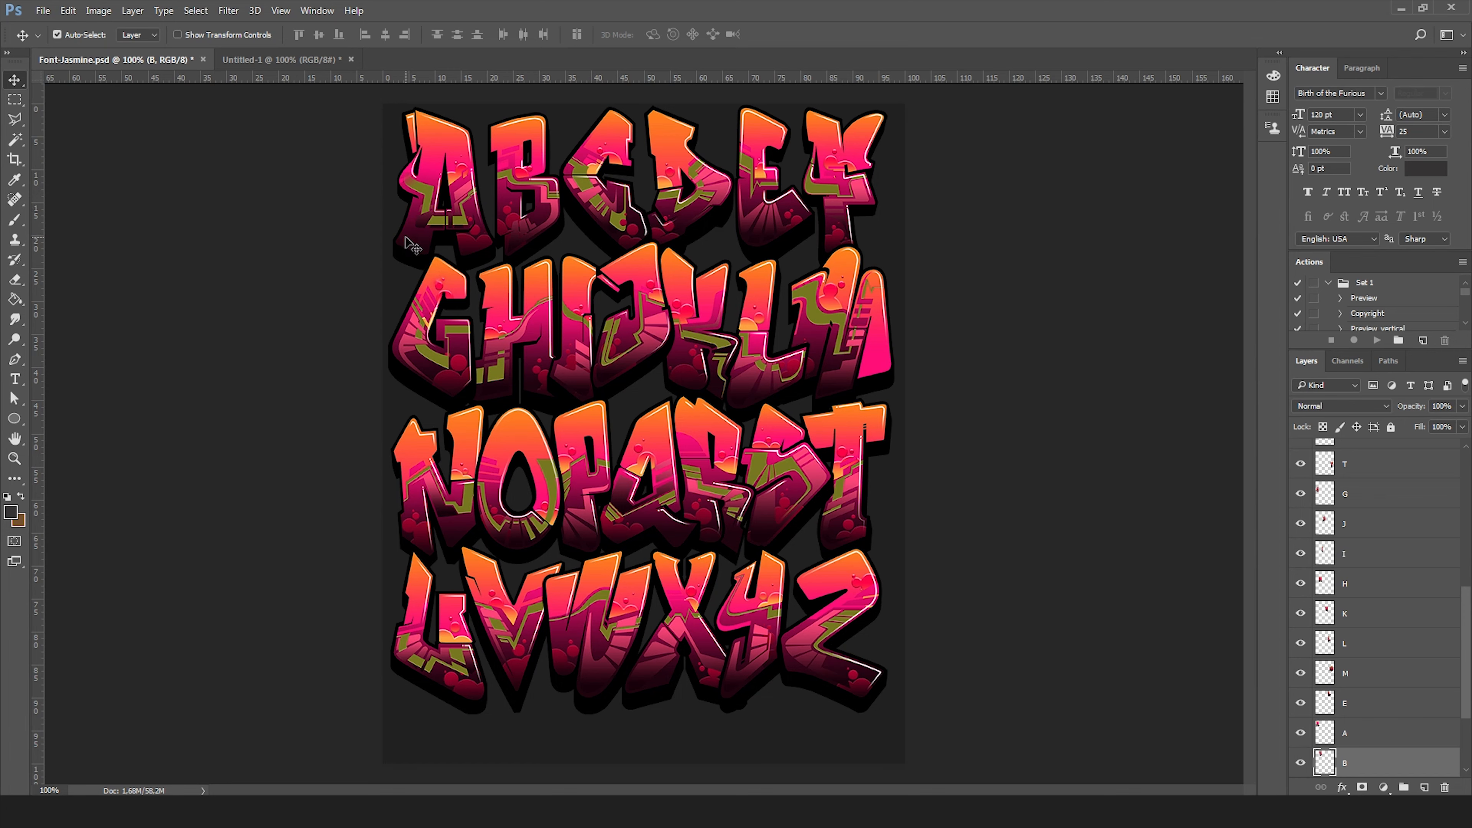
pyautogui.click(646, 343)
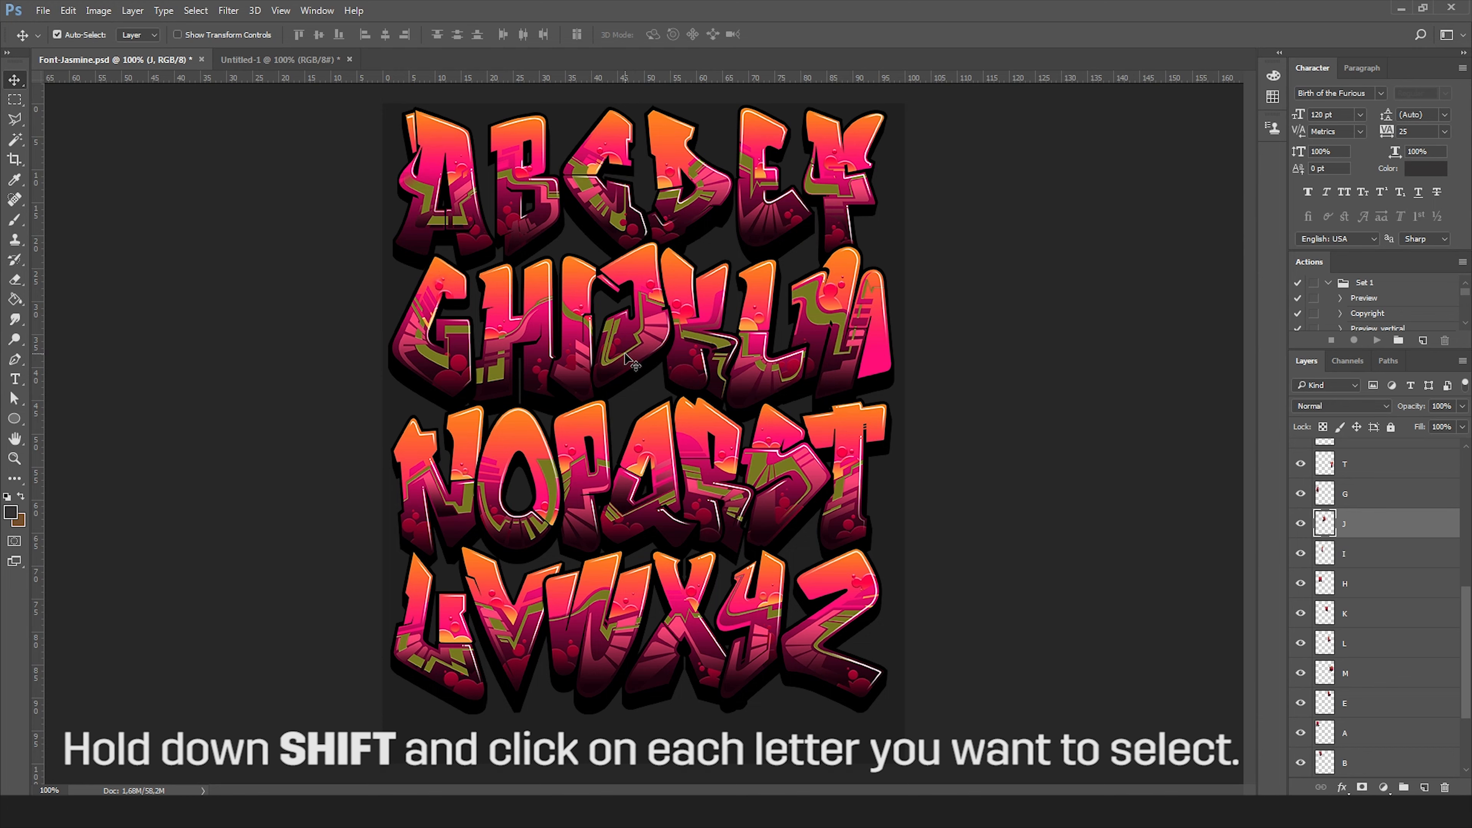
pyautogui.keyDown('shift'); pyautogui.click(470, 231); pyautogui.keyUp('shift')
pyautogui.keyDown('shift'); pyautogui.click(753, 505); pyautogui.keyUp('shift')
pyautogui.keyDown('shift'); pyautogui.click(840, 324); pyautogui.keyUp('shift')
pyautogui.keyDown('shift'); pyautogui.click(523, 353); pyautogui.keyUp('shift')
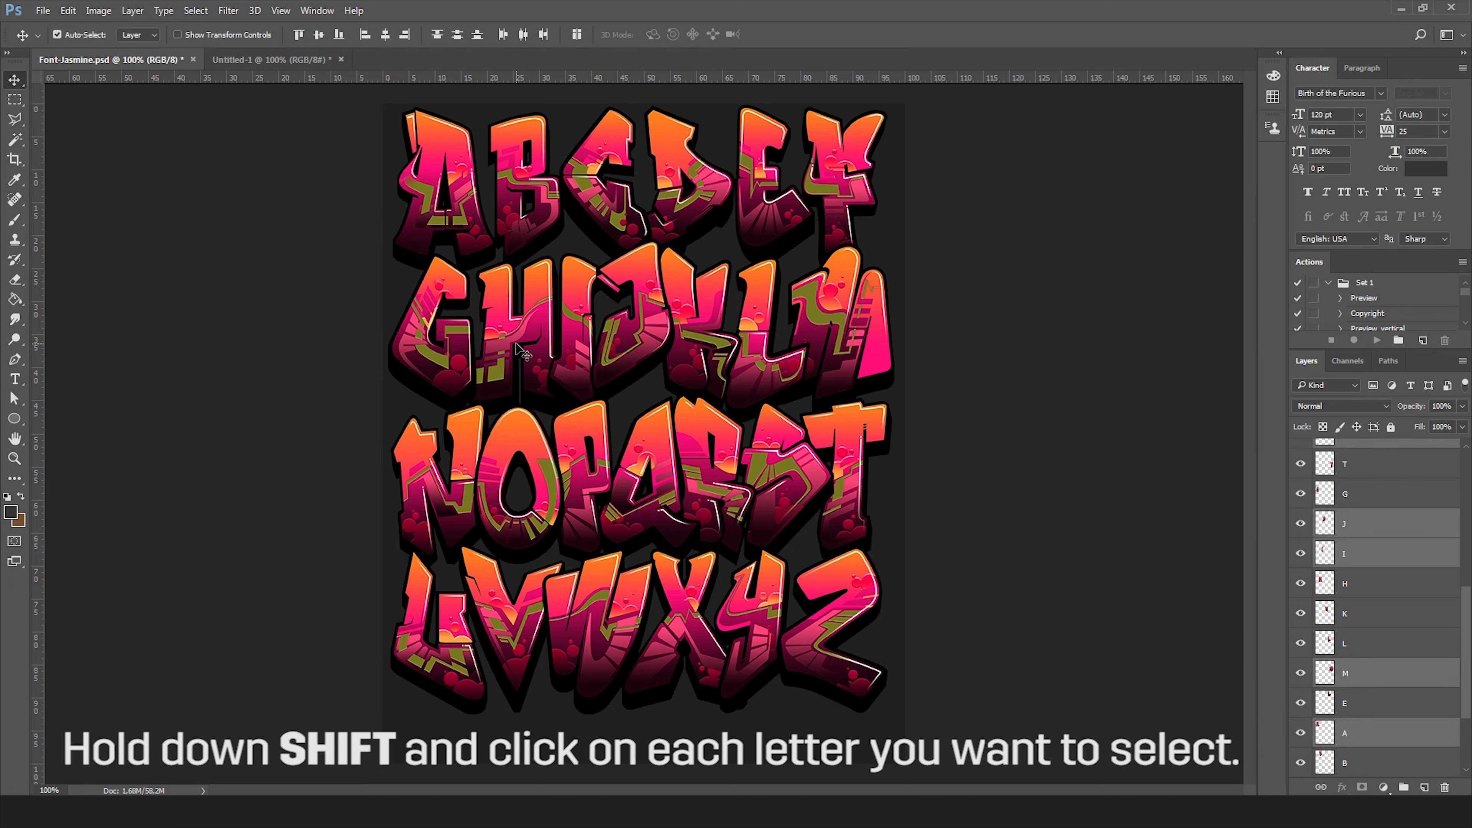
pyautogui.keyDown('shift'); pyautogui.click(765, 213); pyautogui.keyUp('shift')
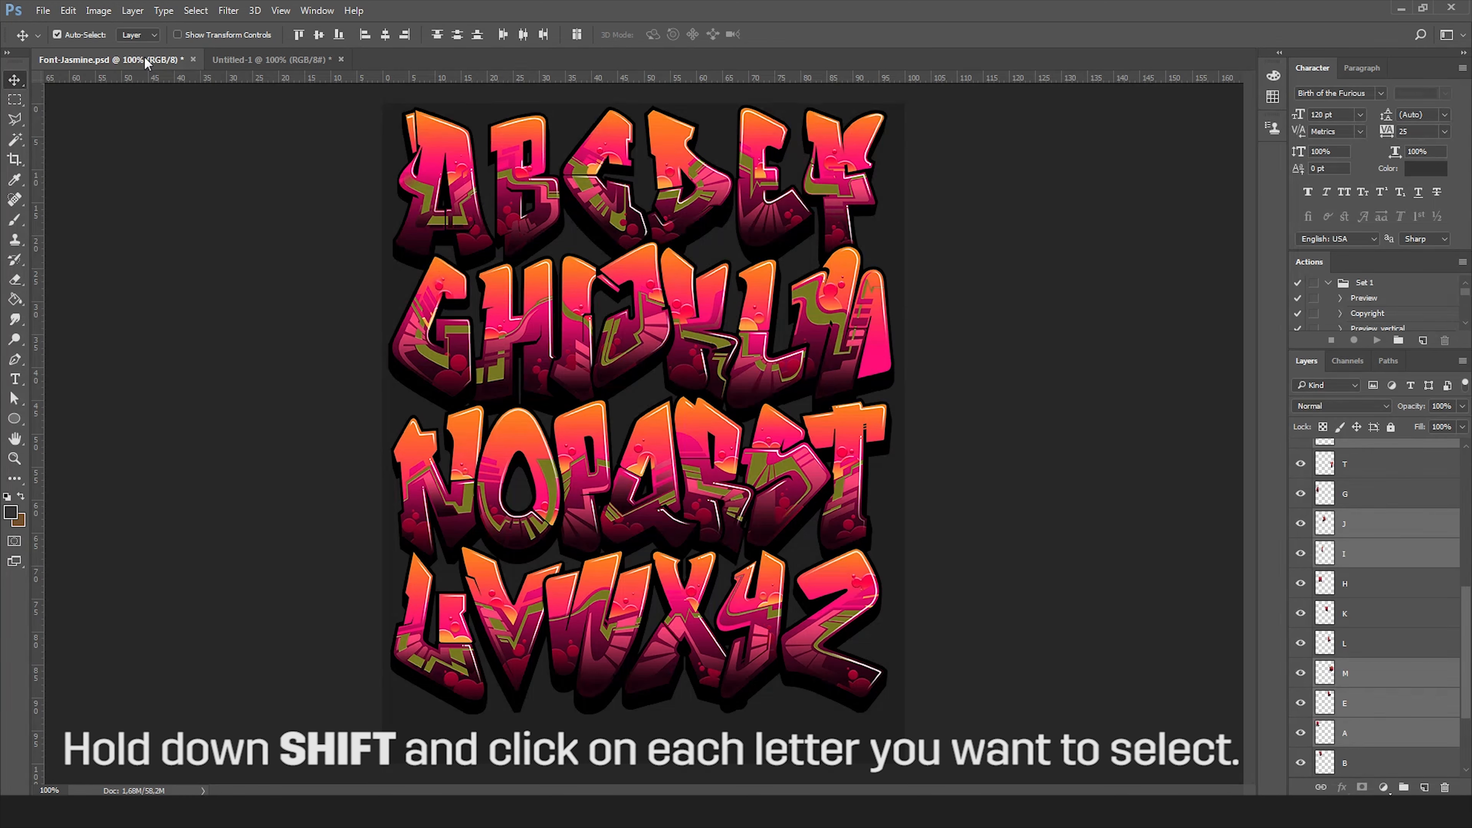
pyautogui.moveTo(145, 62); pyautogui.dragTo(105, 171)
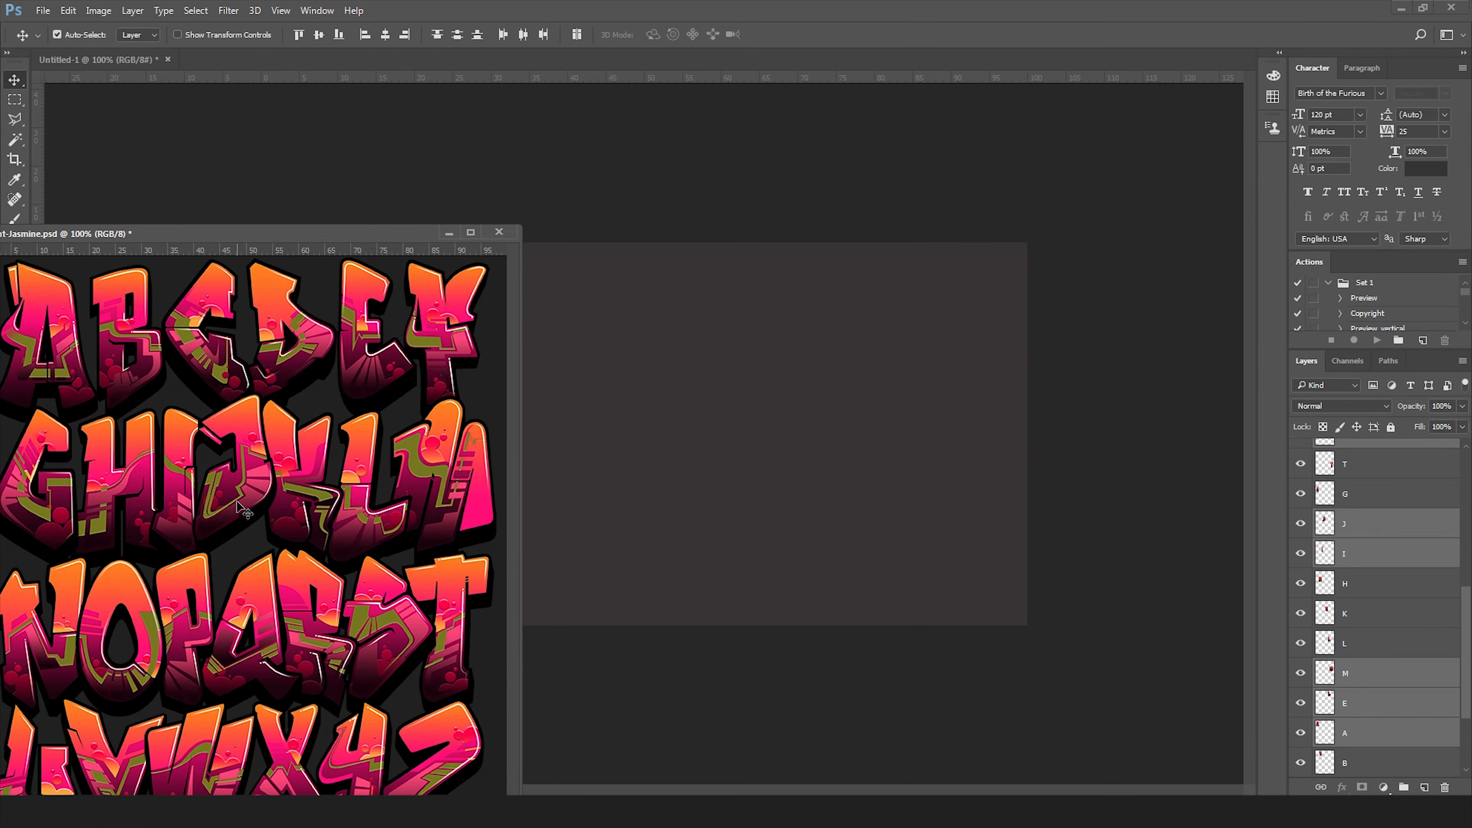
pyautogui.moveTo(238, 493); pyautogui.dragTo(710, 344)
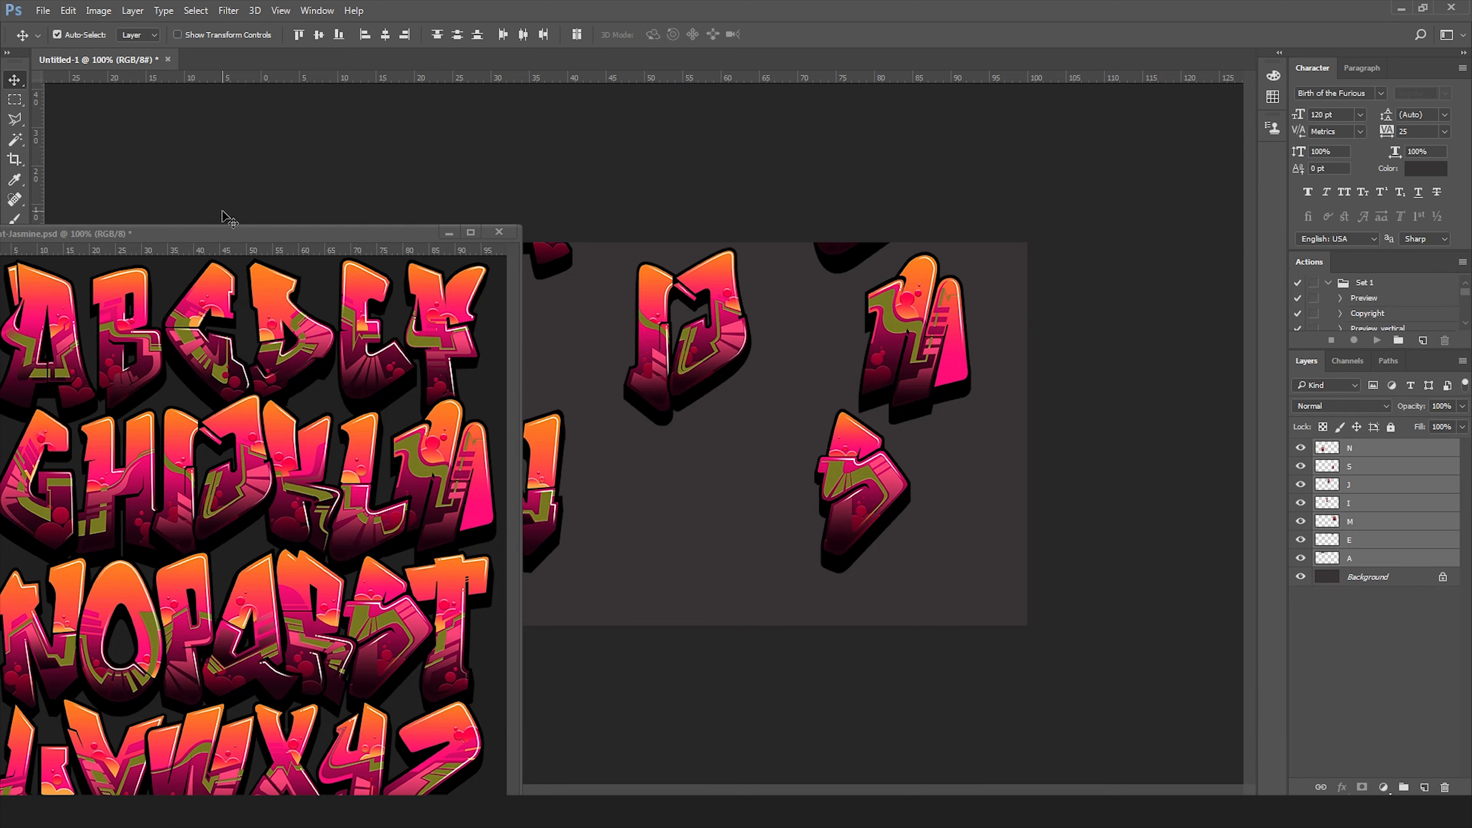
# Close Font-Jasmine.psd without saving changes.
pyautogui.moveTo(336, 238); pyautogui.dragTo(424, 140)
pyautogui.click(586, 135)
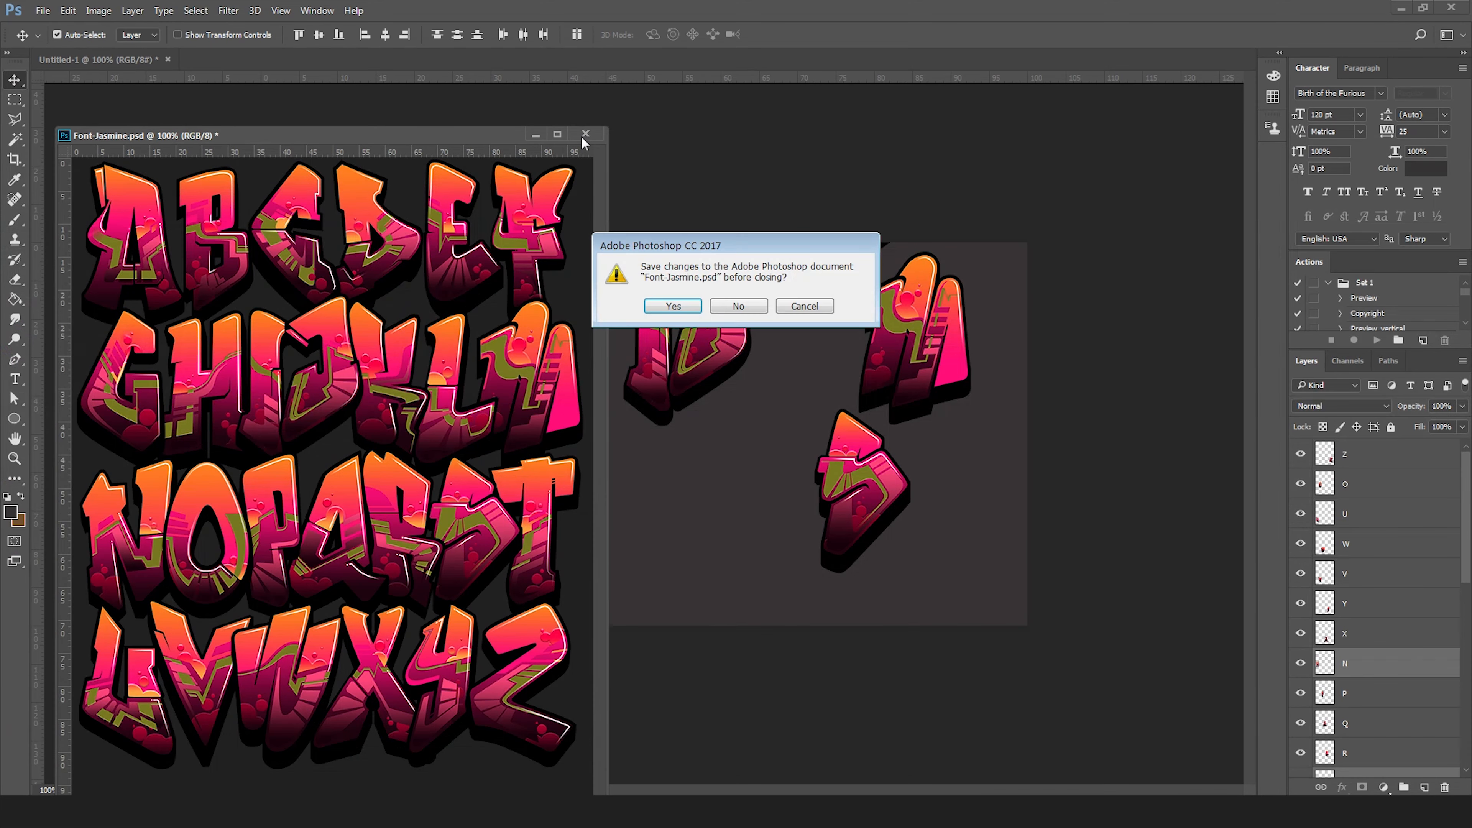
pyautogui.click(738, 305)
# Arrange the letters across the canvas to spell JASMINE.
pyautogui.moveTo(674, 331); pyautogui.dragTo(363, 425)
pyautogui.click(453, 381)
pyautogui.moveTo(527, 279); pyautogui.dragTo(471, 438)
pyautogui.moveTo(863, 536); pyautogui.dragTo(548, 429)
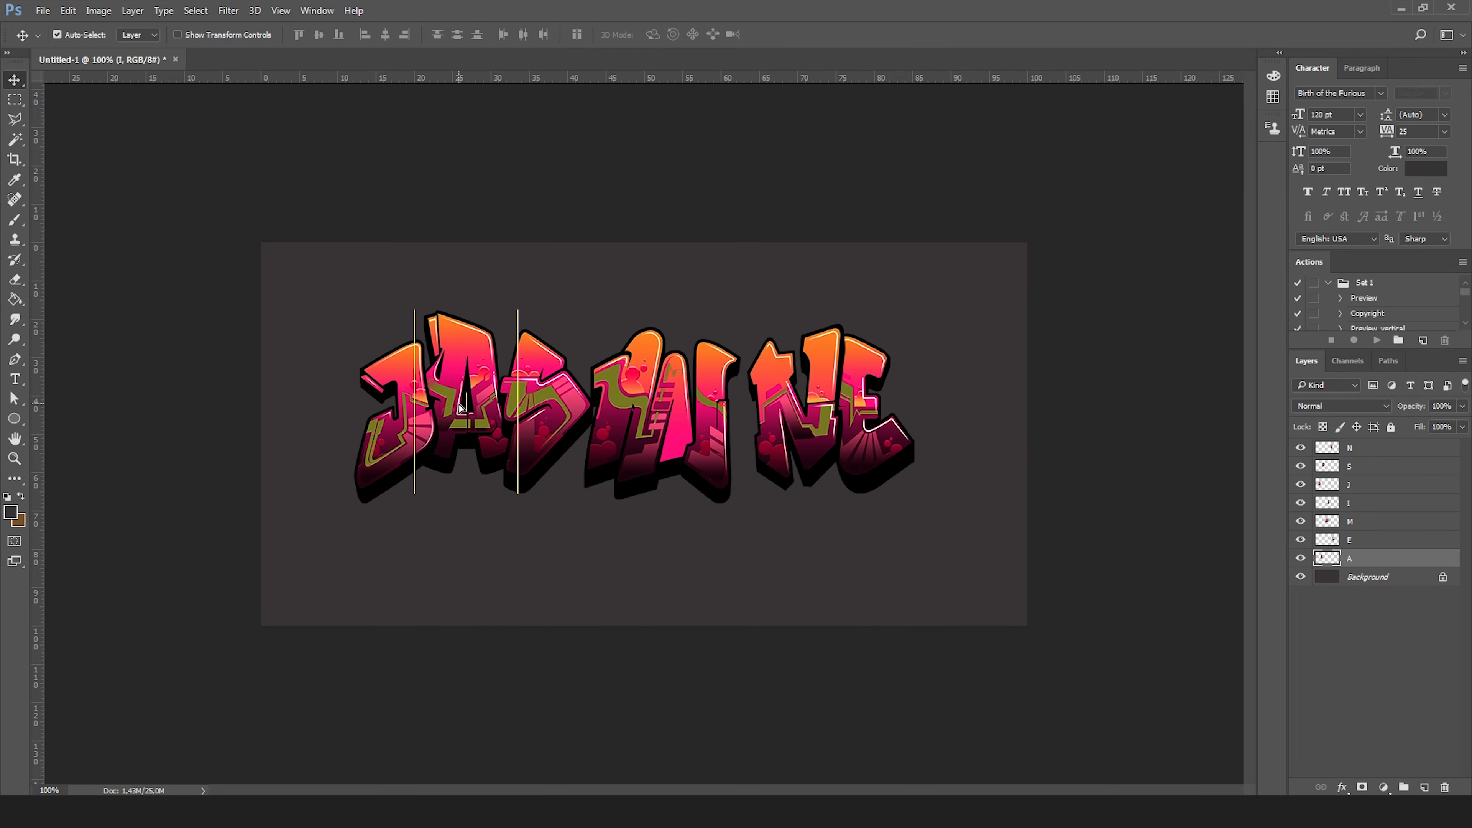
pyautogui.moveTo(459, 403); pyautogui.dragTo(460, 412)
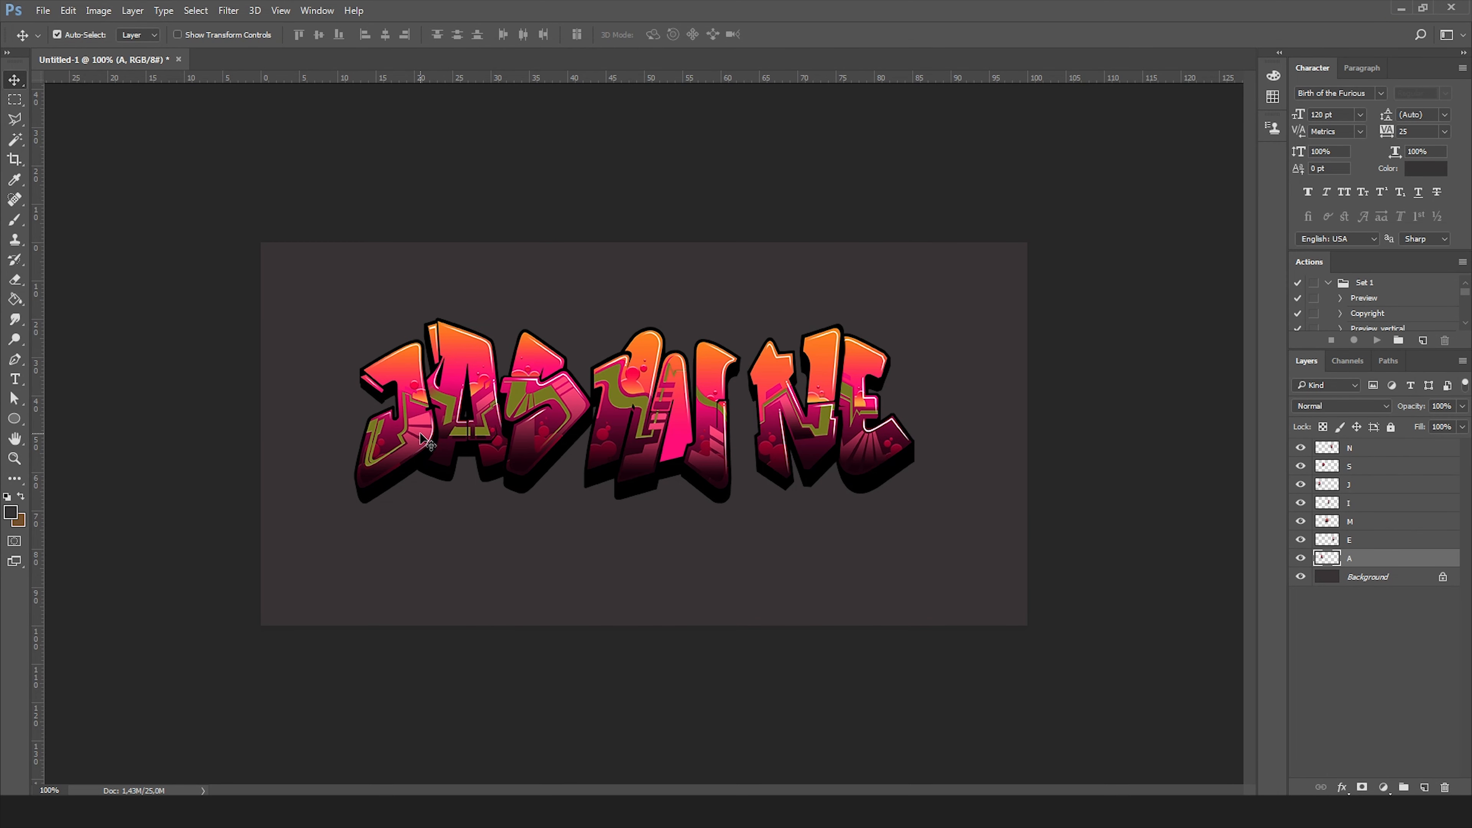
pyautogui.moveTo(545, 410)
pyautogui.mouseDown()
pyautogui.moveTo(615, 413)
pyautogui.moveTo(544, 413)
pyautogui.mouseUp()
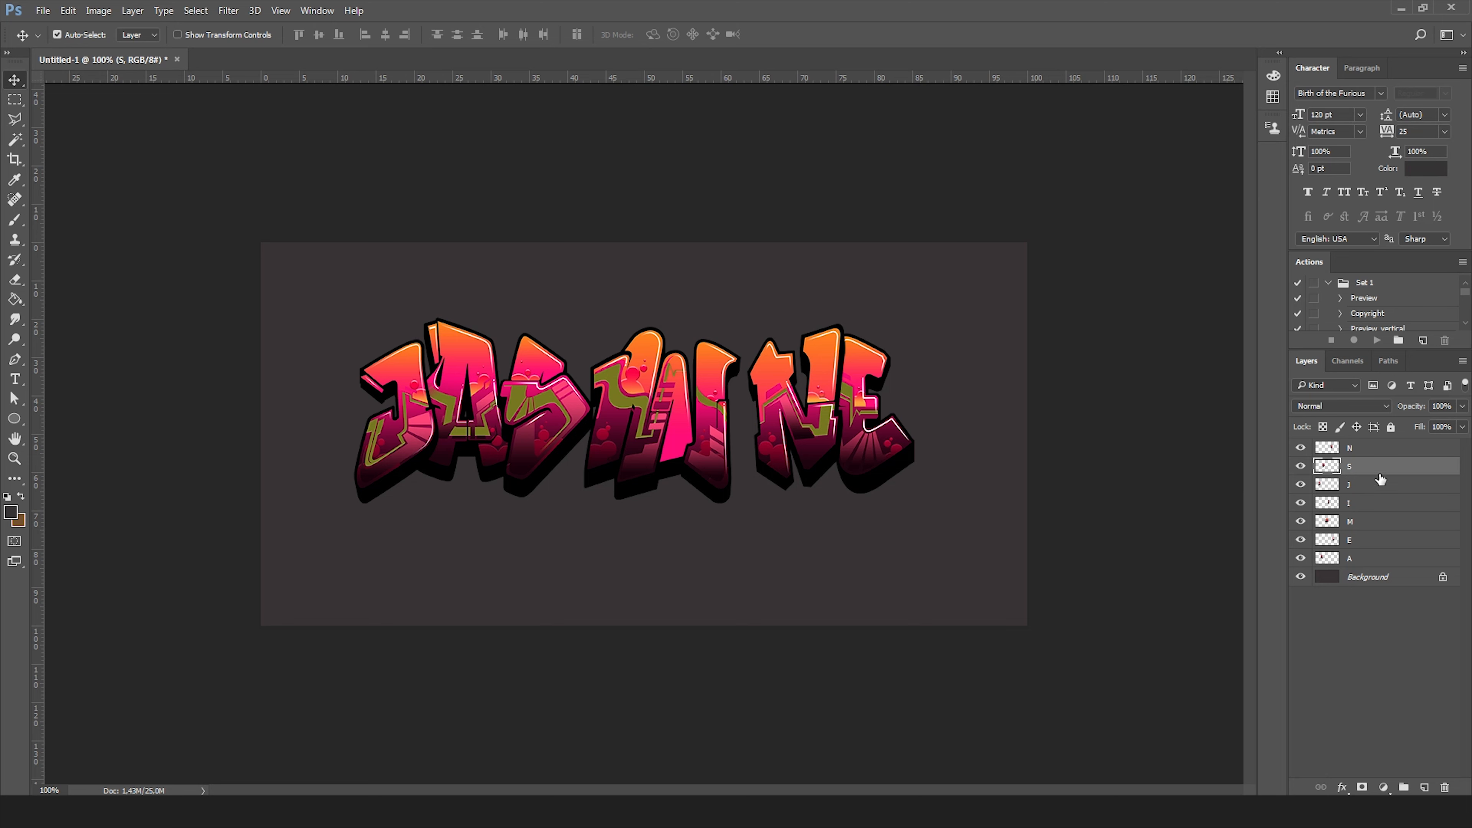
# Restack the S and M layers beneath the other letters and shift the N and E letters closer together.
pyautogui.moveTo(1372, 473); pyautogui.dragTo(1367, 562)
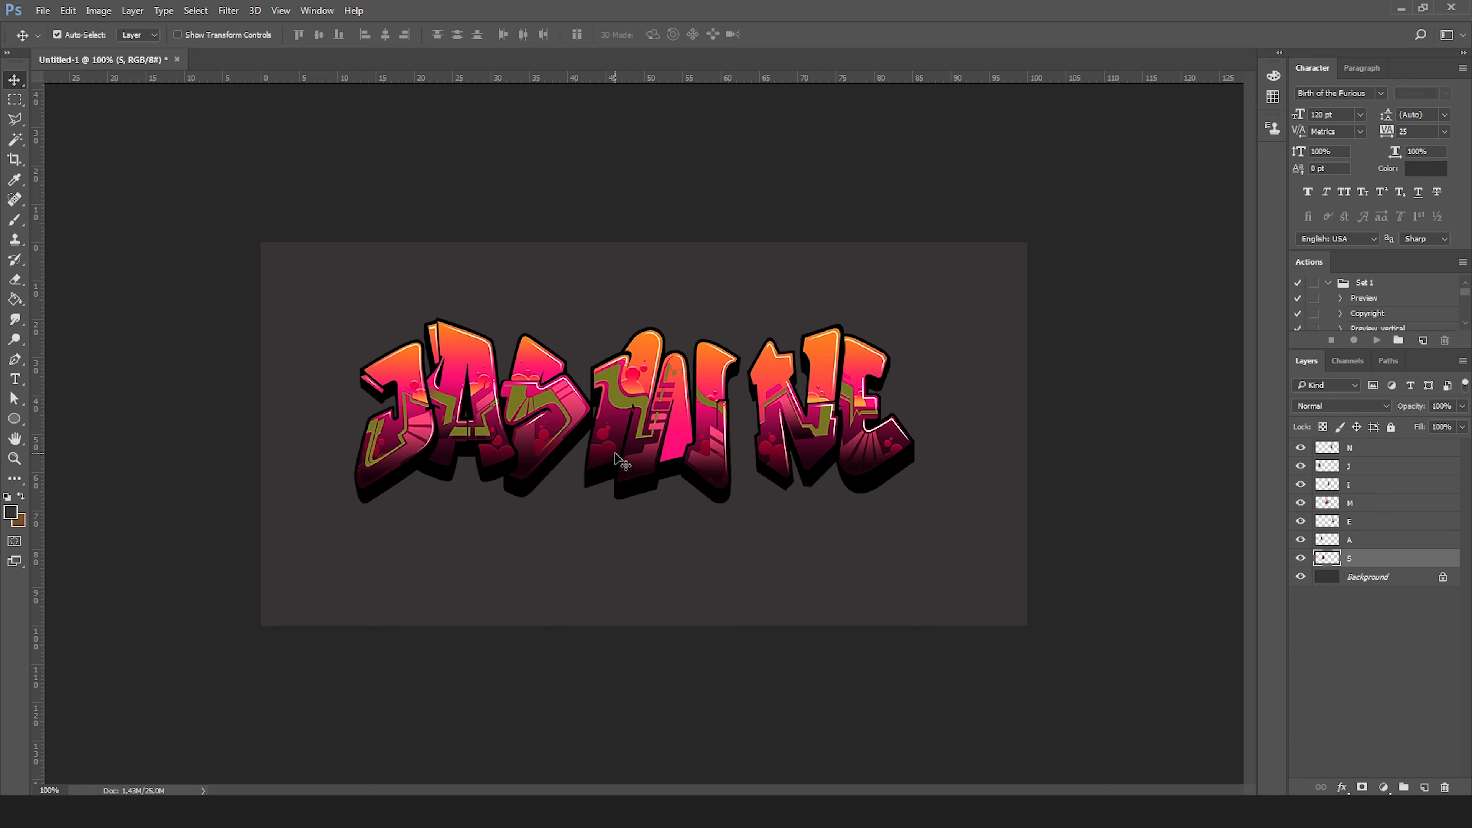
pyautogui.click(622, 439)
pyautogui.moveTo(622, 439); pyautogui.dragTo(606, 427)
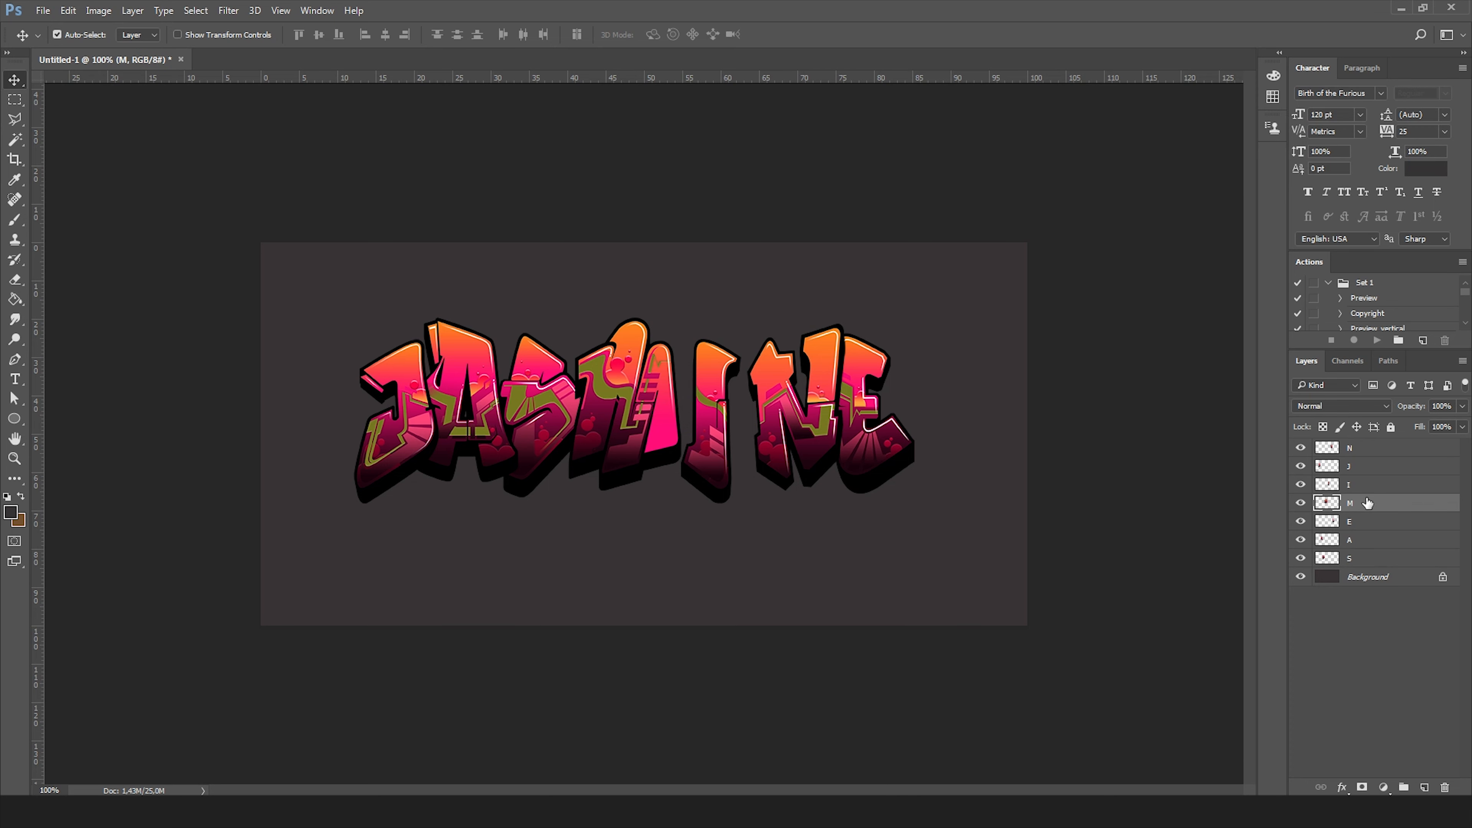
pyautogui.moveTo(1396, 505); pyautogui.dragTo(1391, 566)
pyautogui.moveTo(794, 441); pyautogui.dragTo(757, 441)
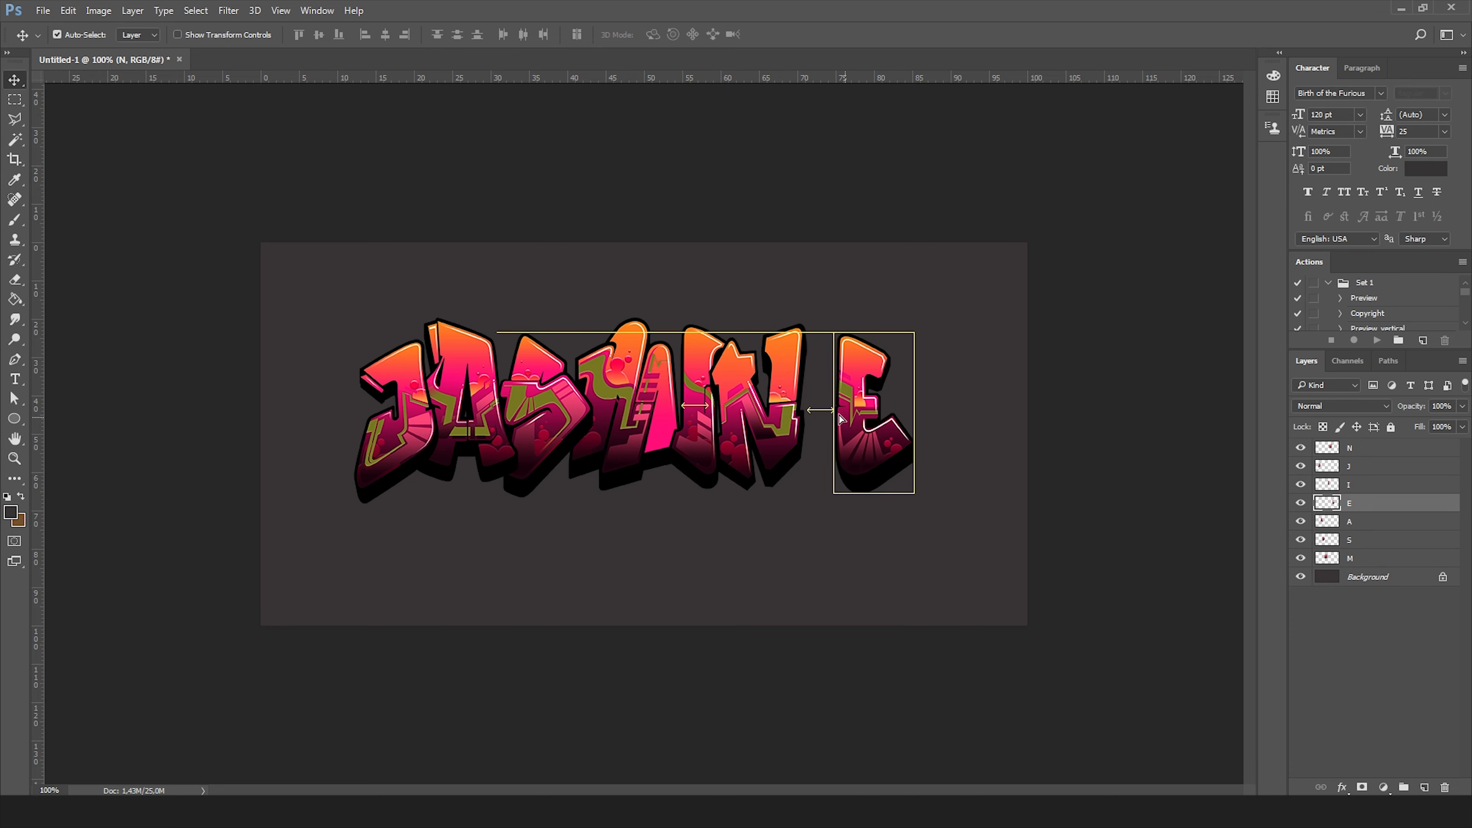
pyautogui.moveTo(867, 442); pyautogui.dragTo(830, 442)
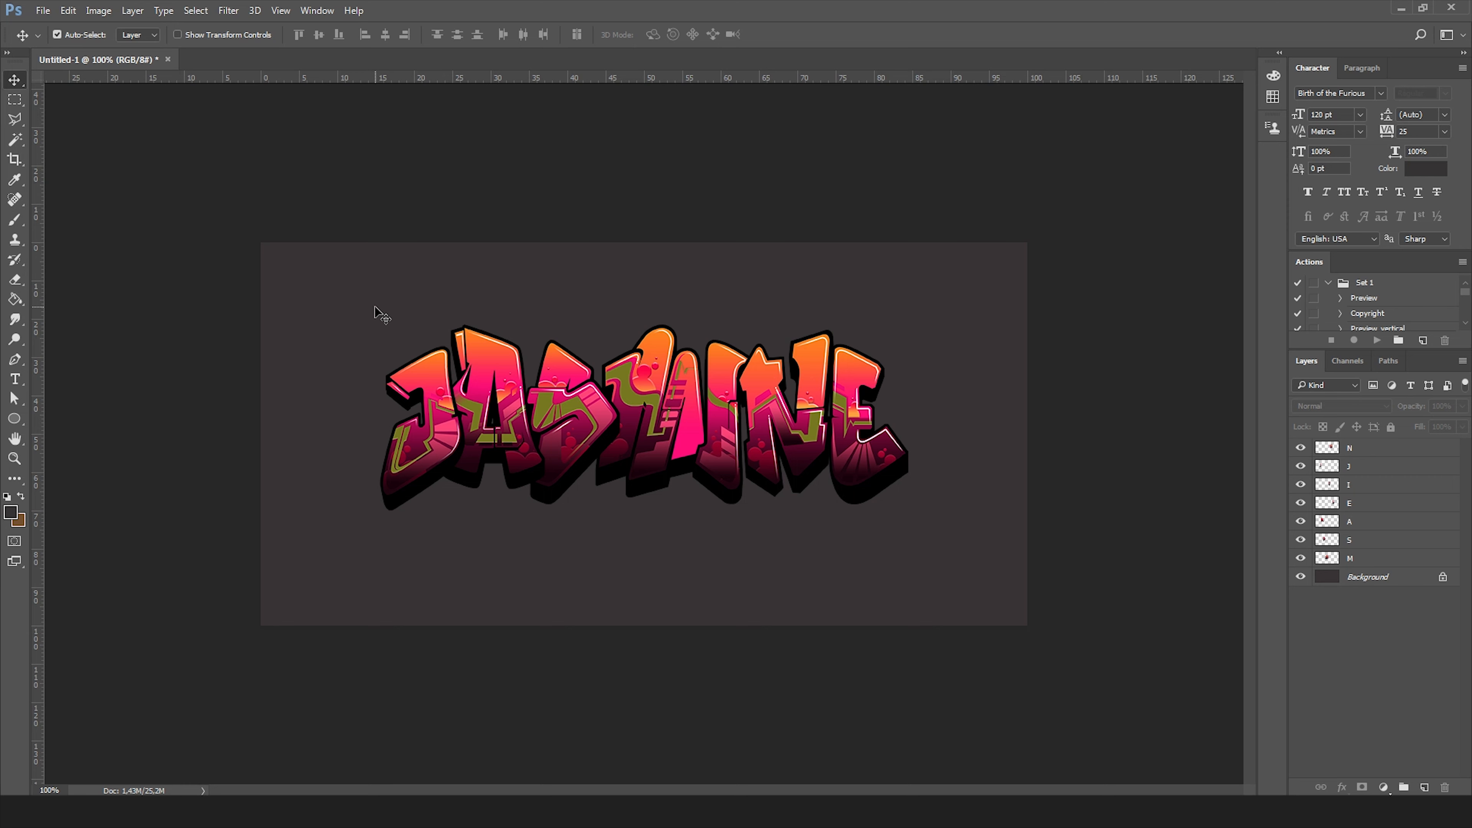
# Select all letter layers, duplicate them, and merge the copies into a single layer.
pyautogui.moveTo(362, 305); pyautogui.dragTo(945, 554)
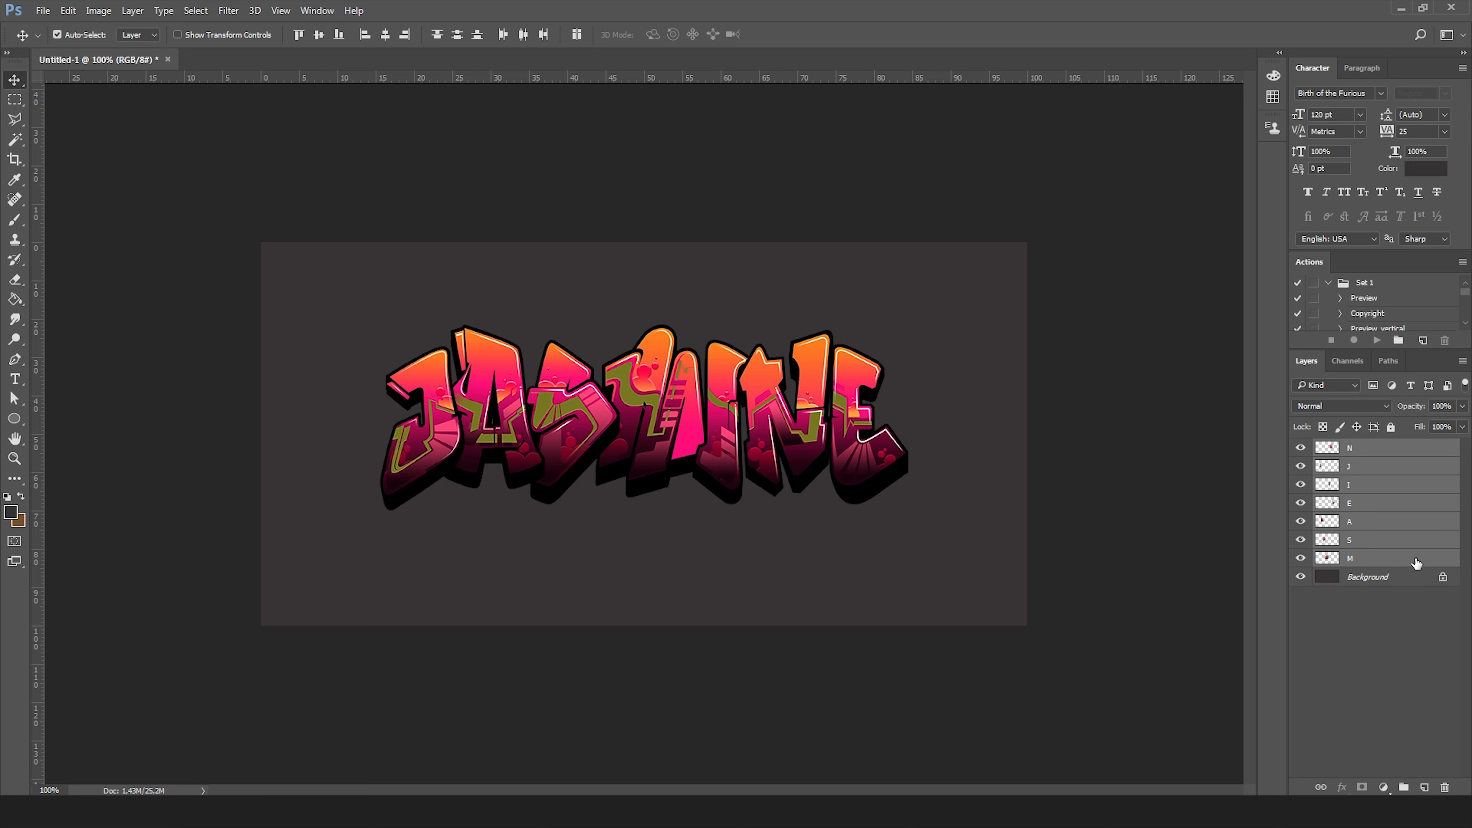
pyautogui.moveTo(1415, 562); pyautogui.dragTo(1424, 790)
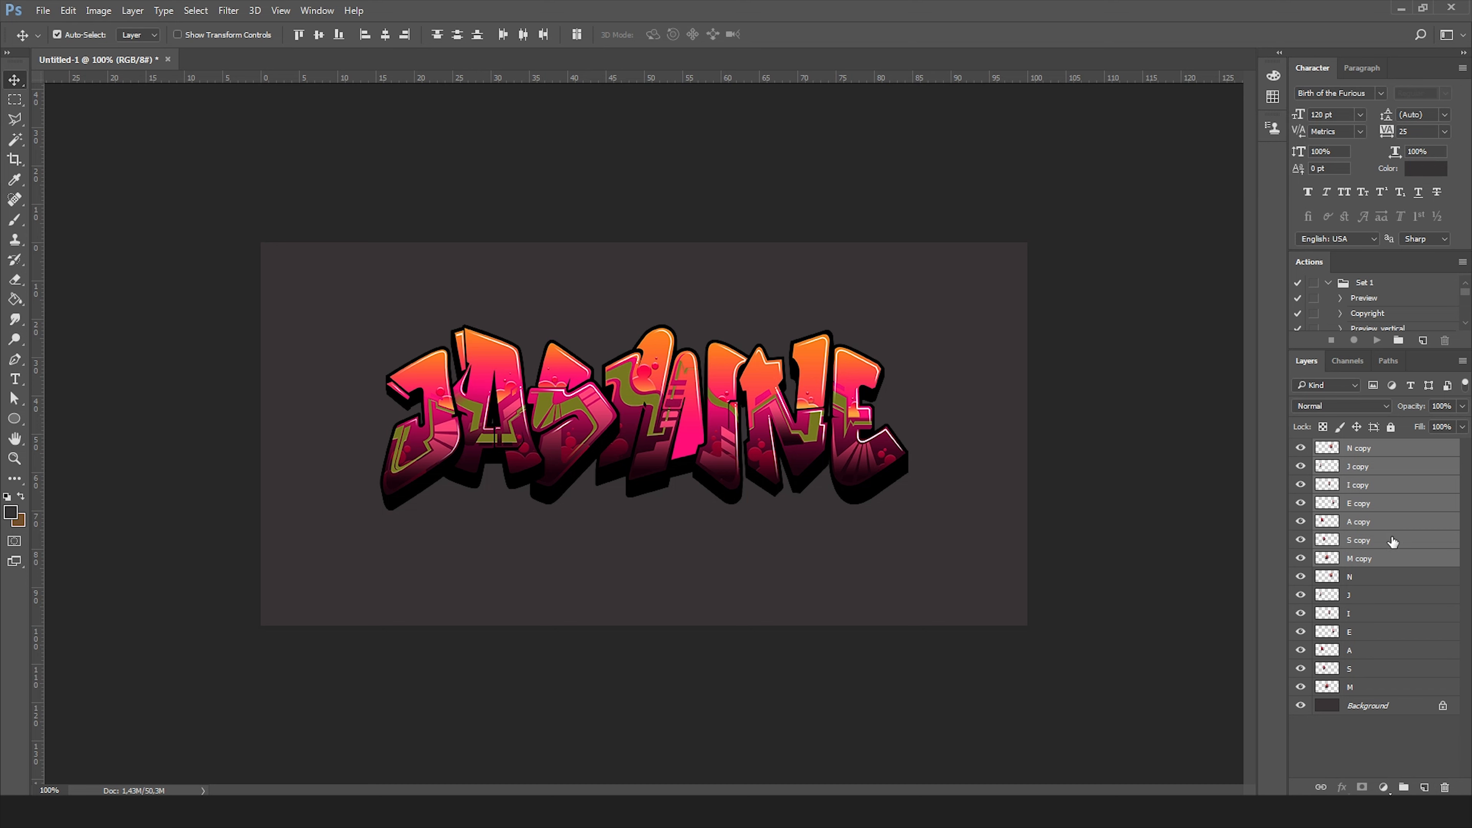
pyautogui.hotkey('ctrl', 'e')
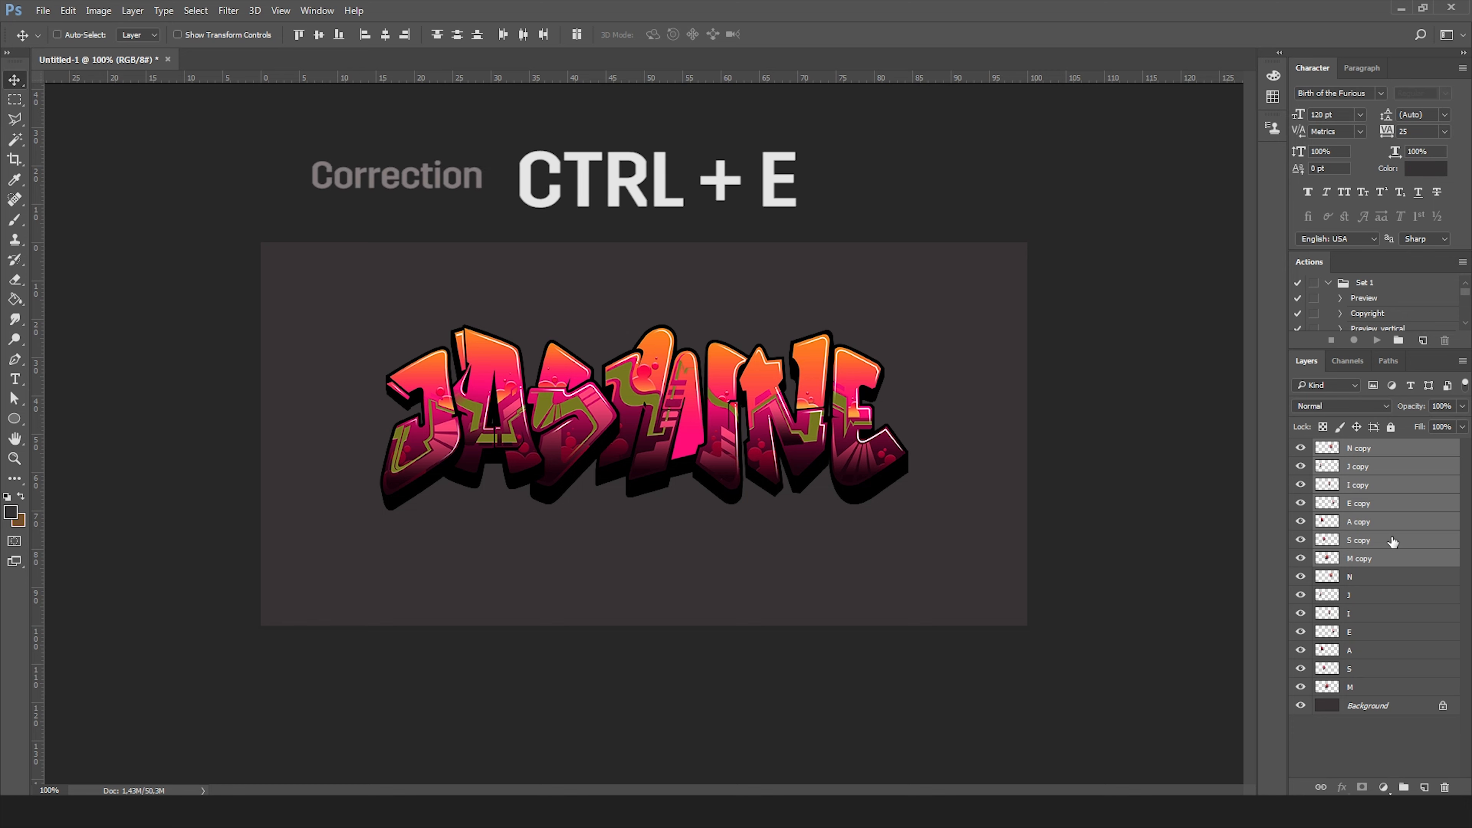